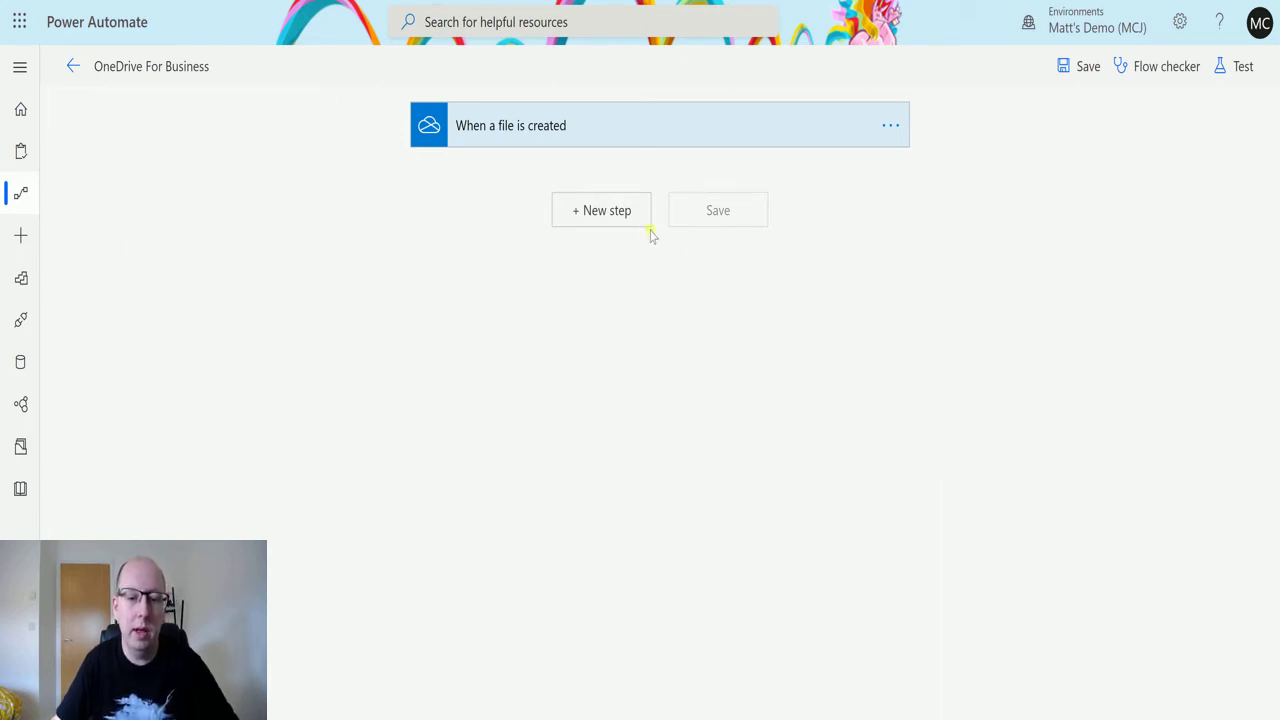
Add a OneDrive for Business 'Get file content using path' action after the trigger
{"action": "left_click", "coordinate": [550, 128]}
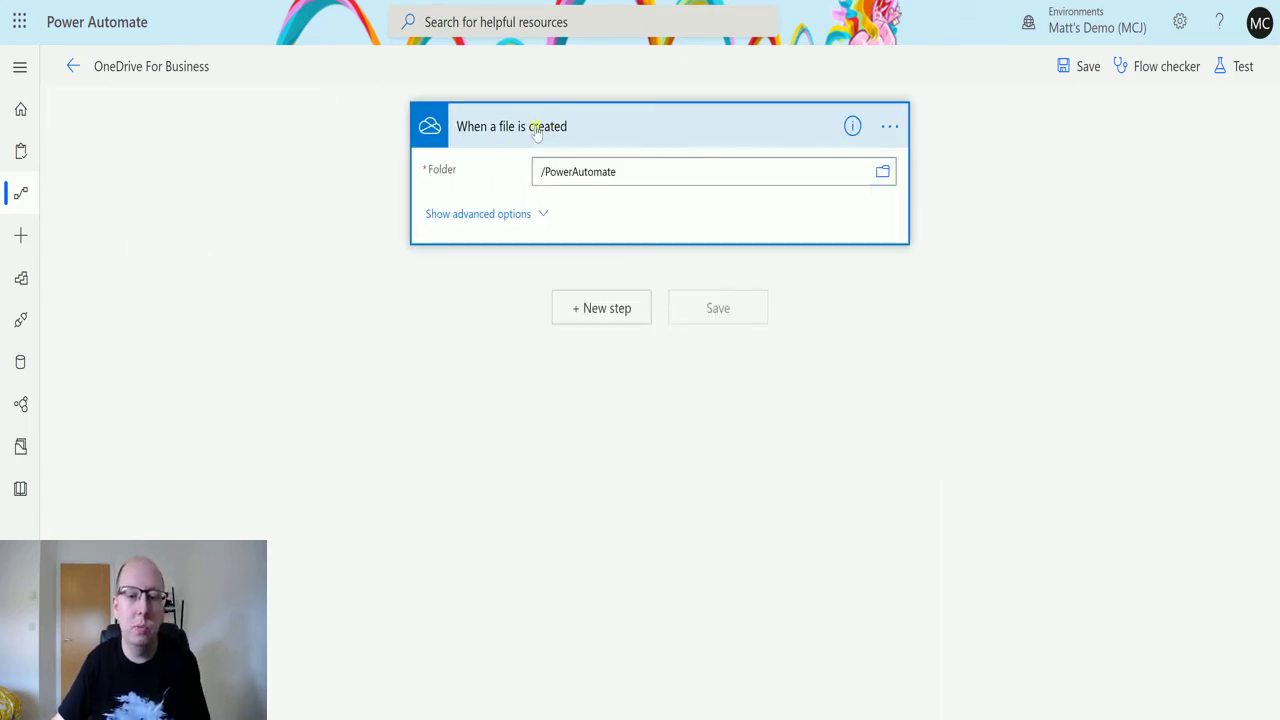
{"action": "left_click", "coordinate": [613, 316]}
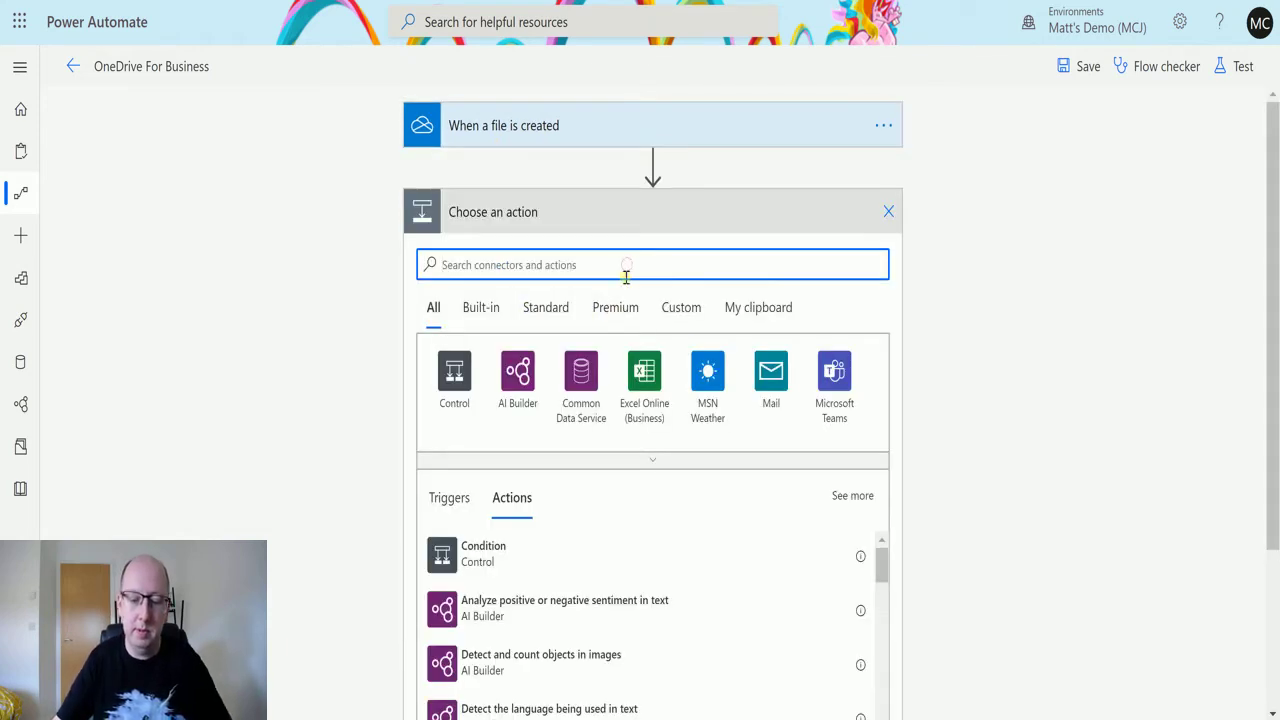
{"action": "type", "text": "onedrive"}
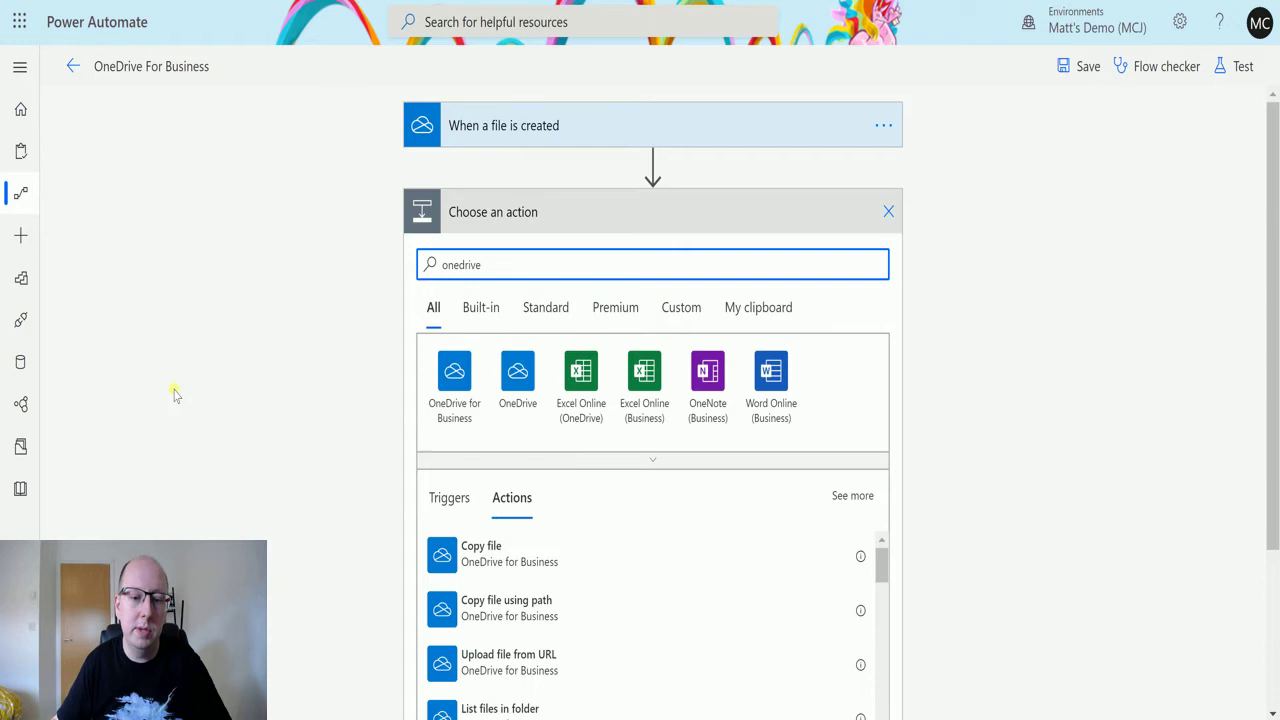
{"action": "left_click", "coordinate": [458, 378]}
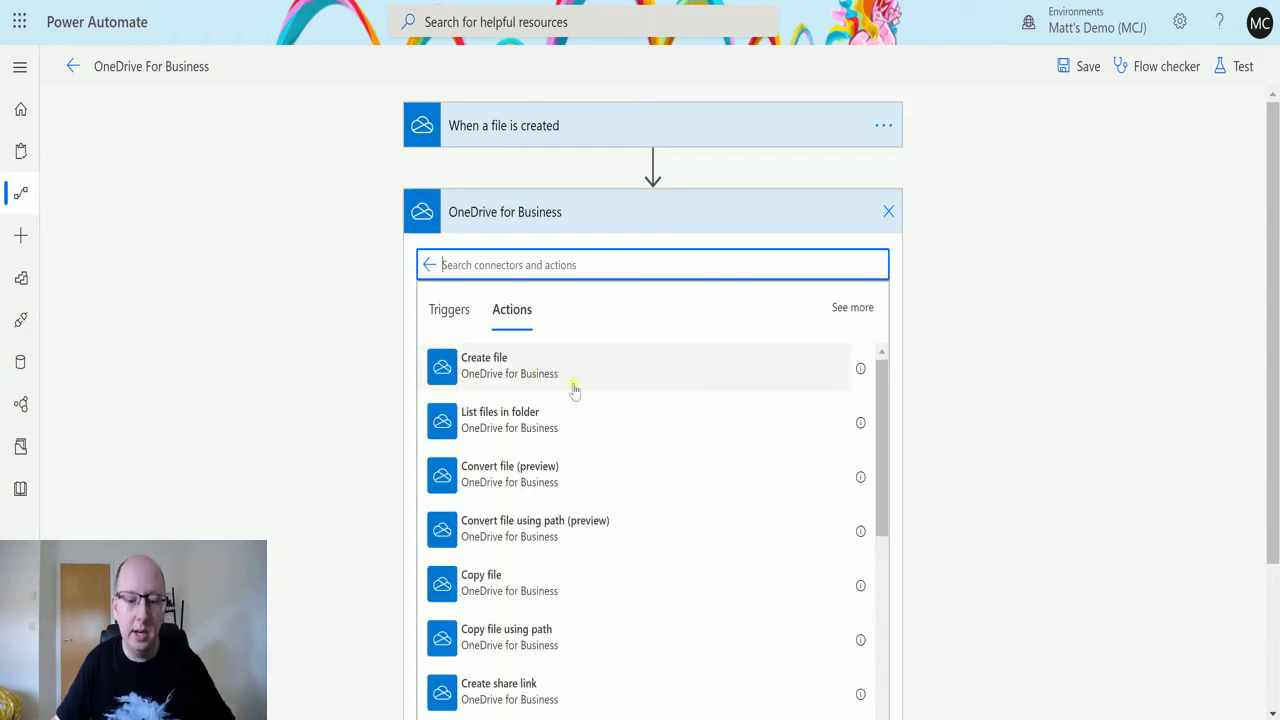
{"action": "scroll", "coordinate": [603, 460], "scroll_direction": "down", "scroll_amount": 3}
{"action": "scroll", "coordinate": [651, 462], "scroll_direction": "down", "scroll_amount": 1}
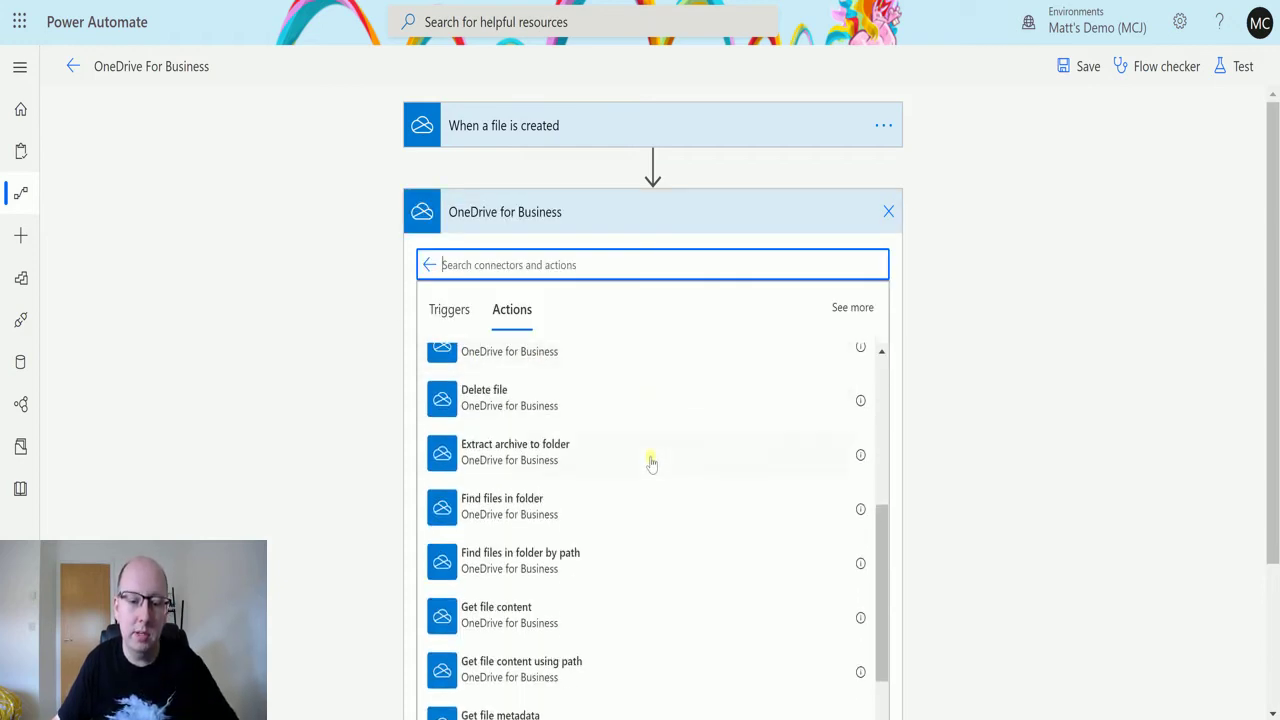
{"action": "scroll", "coordinate": [651, 462], "scroll_direction": "down", "scroll_amount": 2}
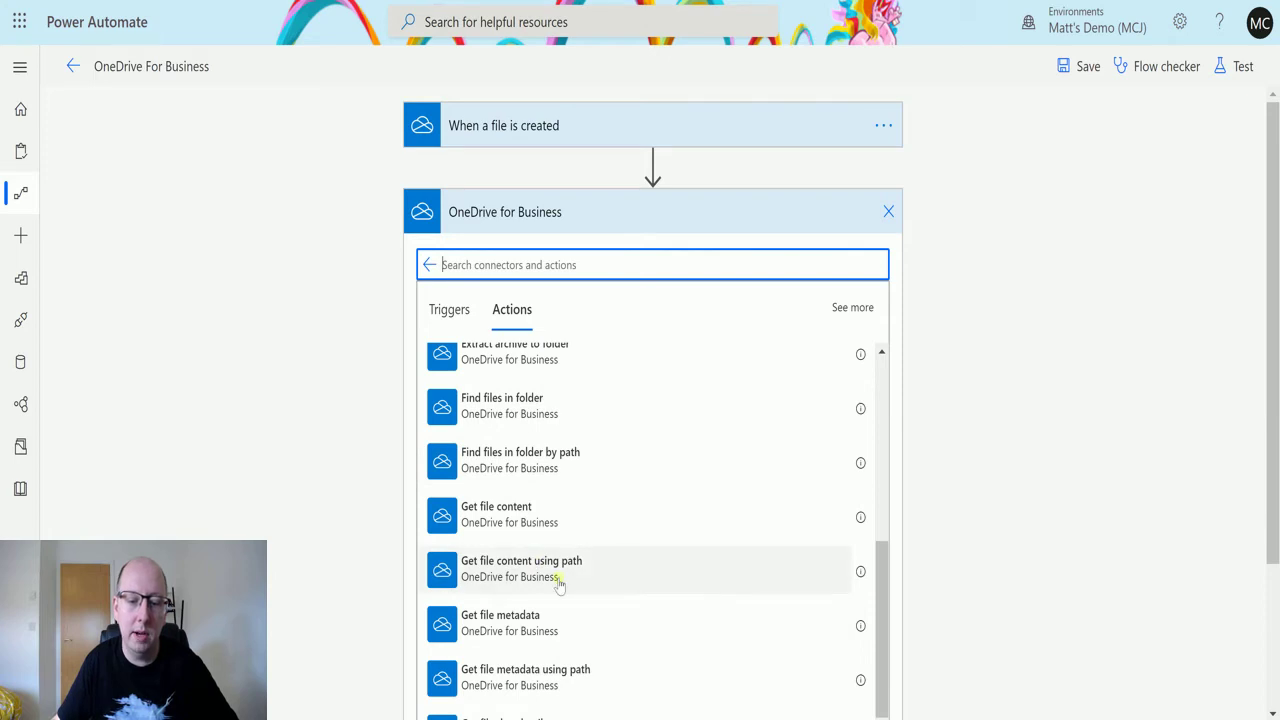
{"action": "left_click", "coordinate": [588, 575]}
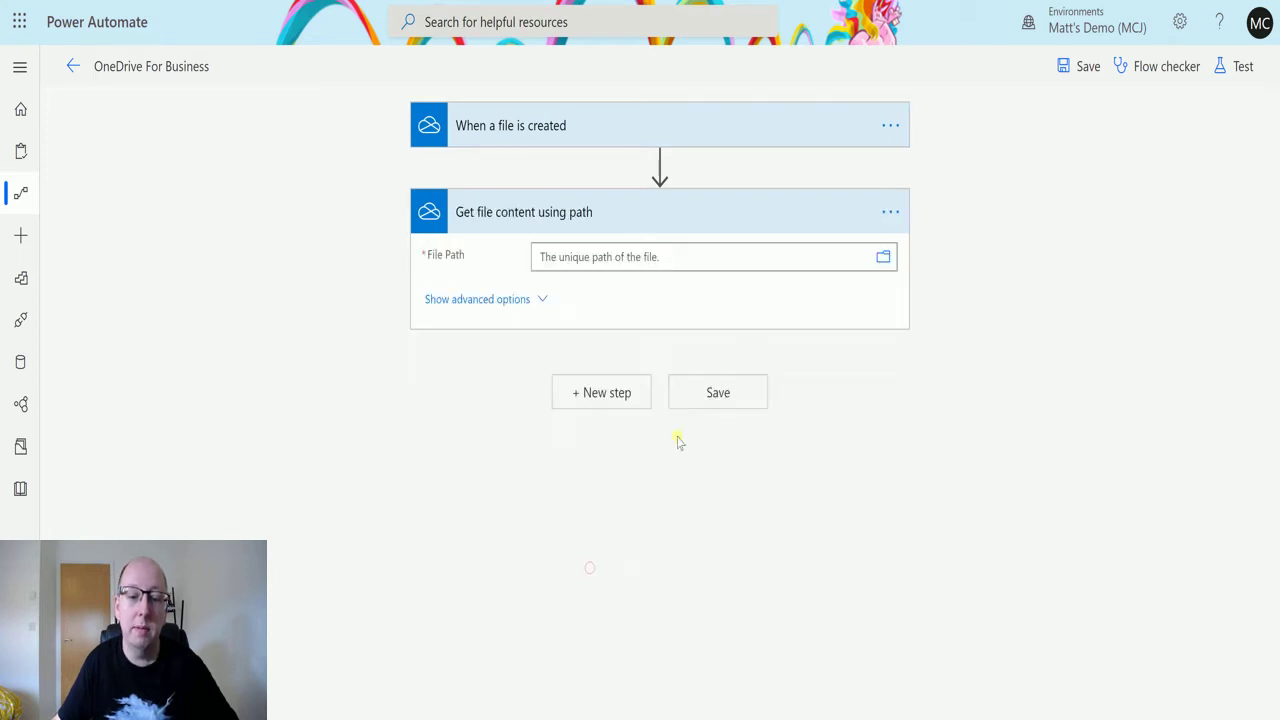
Set File Path to the trigger's dynamic 'File path' value and show advanced options
{"action": "left_click", "coordinate": [661, 257]}
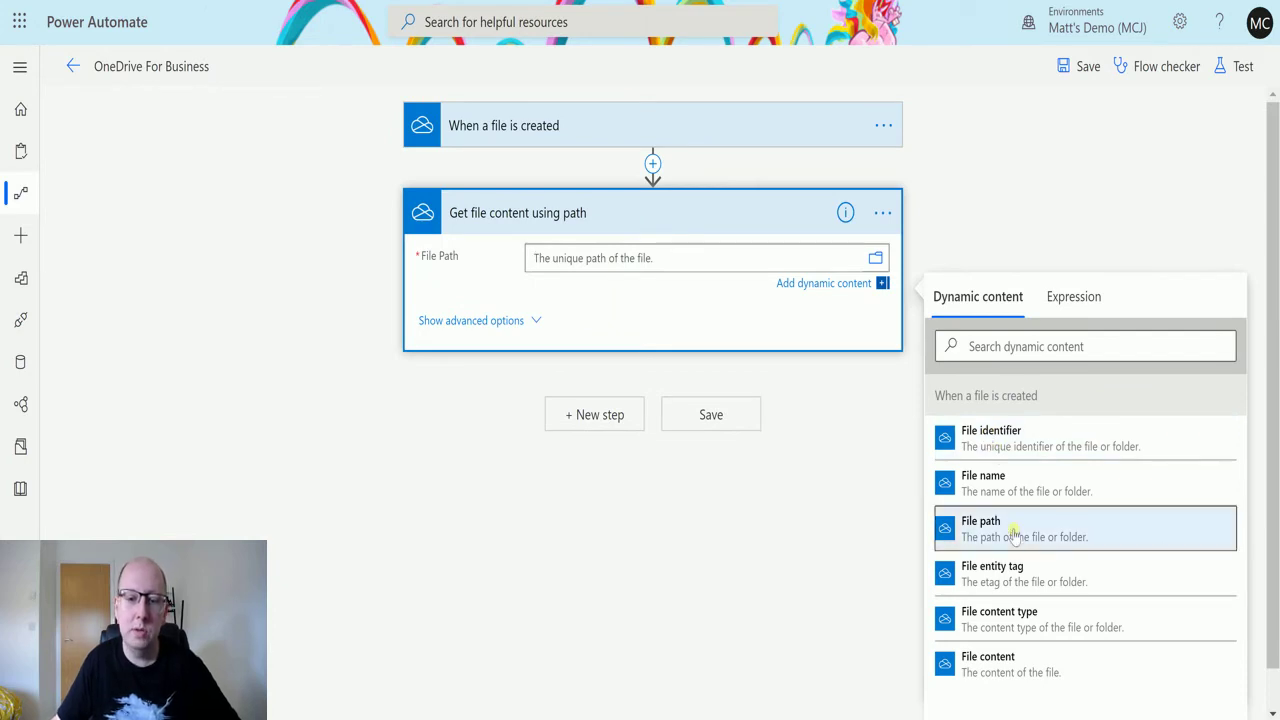
{"action": "left_click", "coordinate": [1013, 537]}
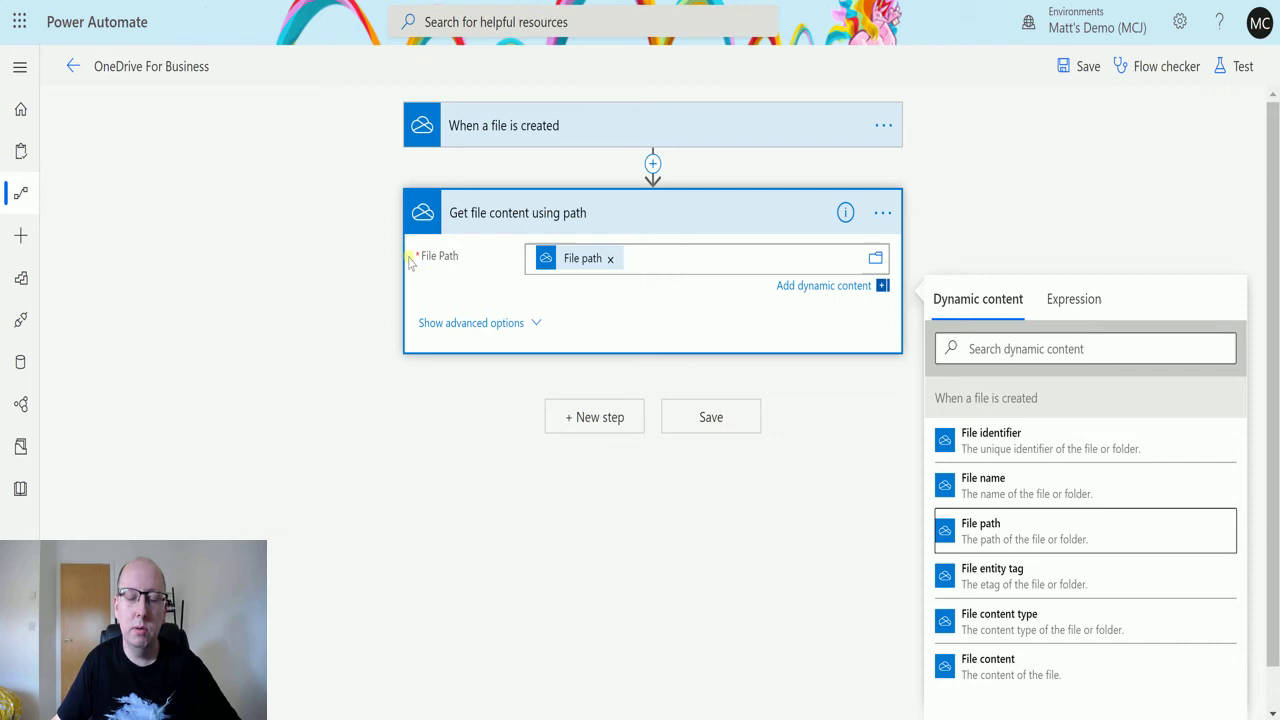
{"action": "left_click", "coordinate": [465, 323]}
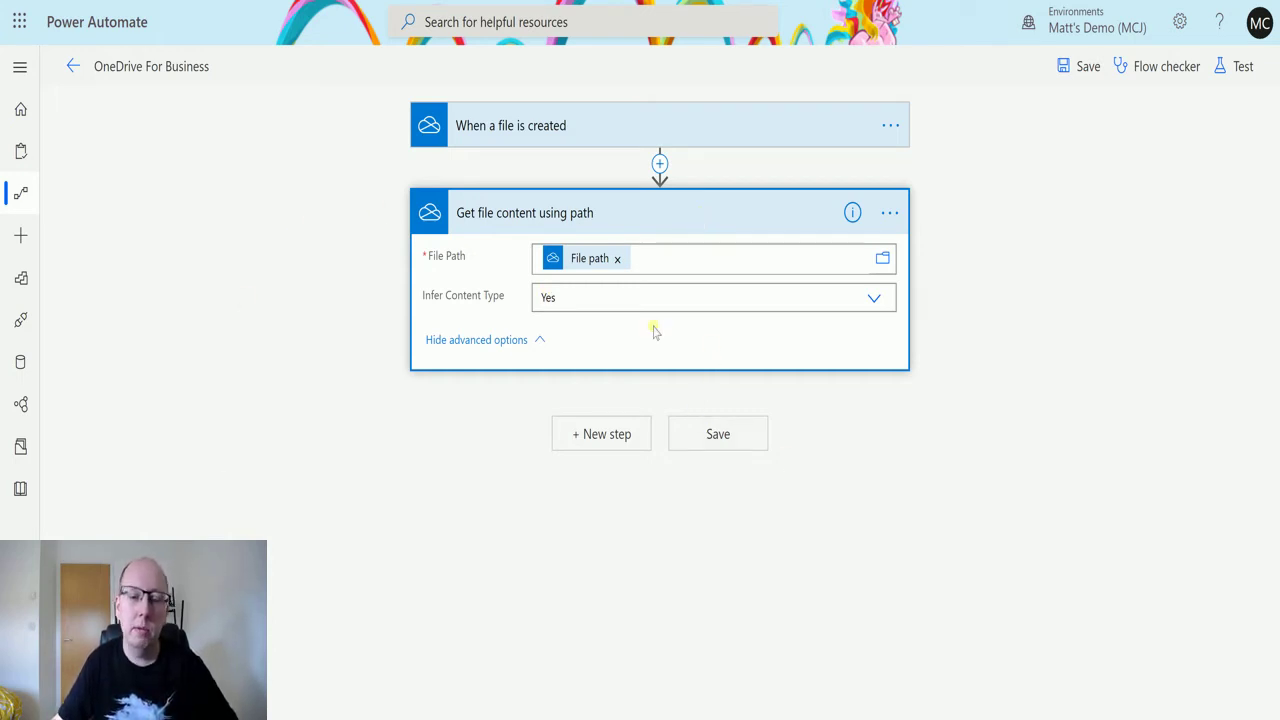
Add a Common Data Service (current environment) 'Upload file or image content' action
{"action": "left_click", "coordinate": [627, 438]}
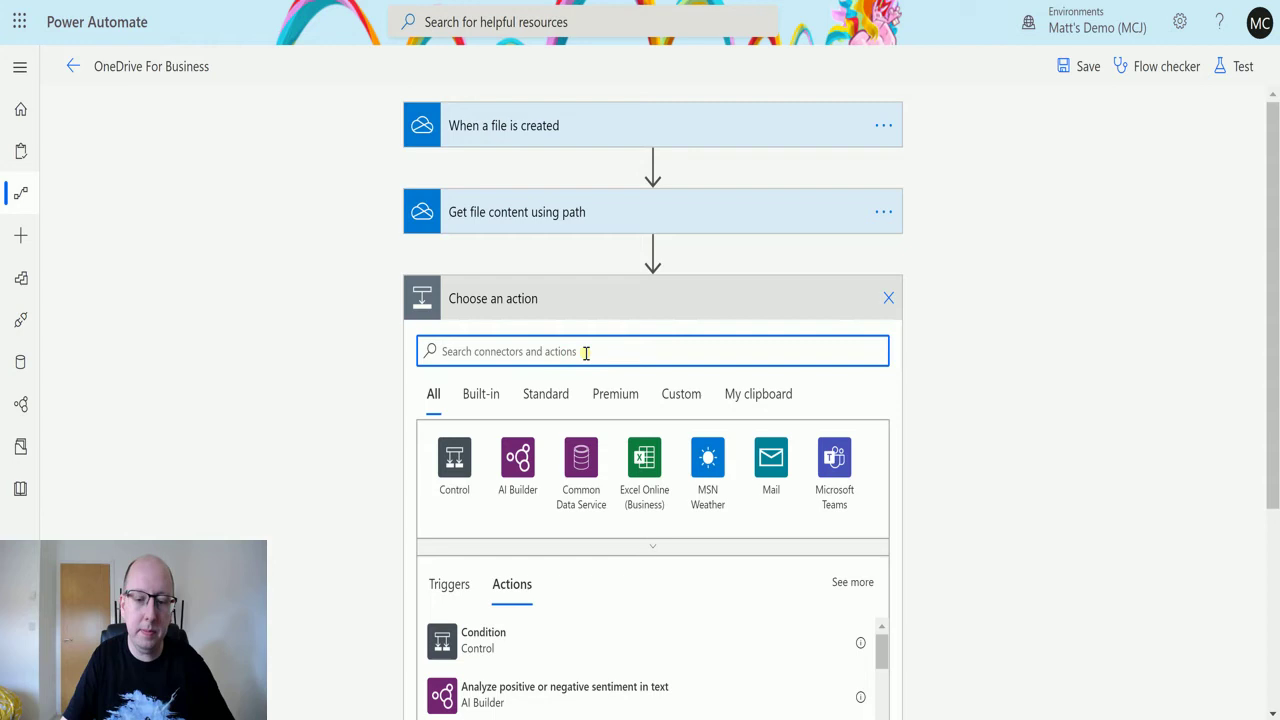
{"action": "type", "text": "common d"}
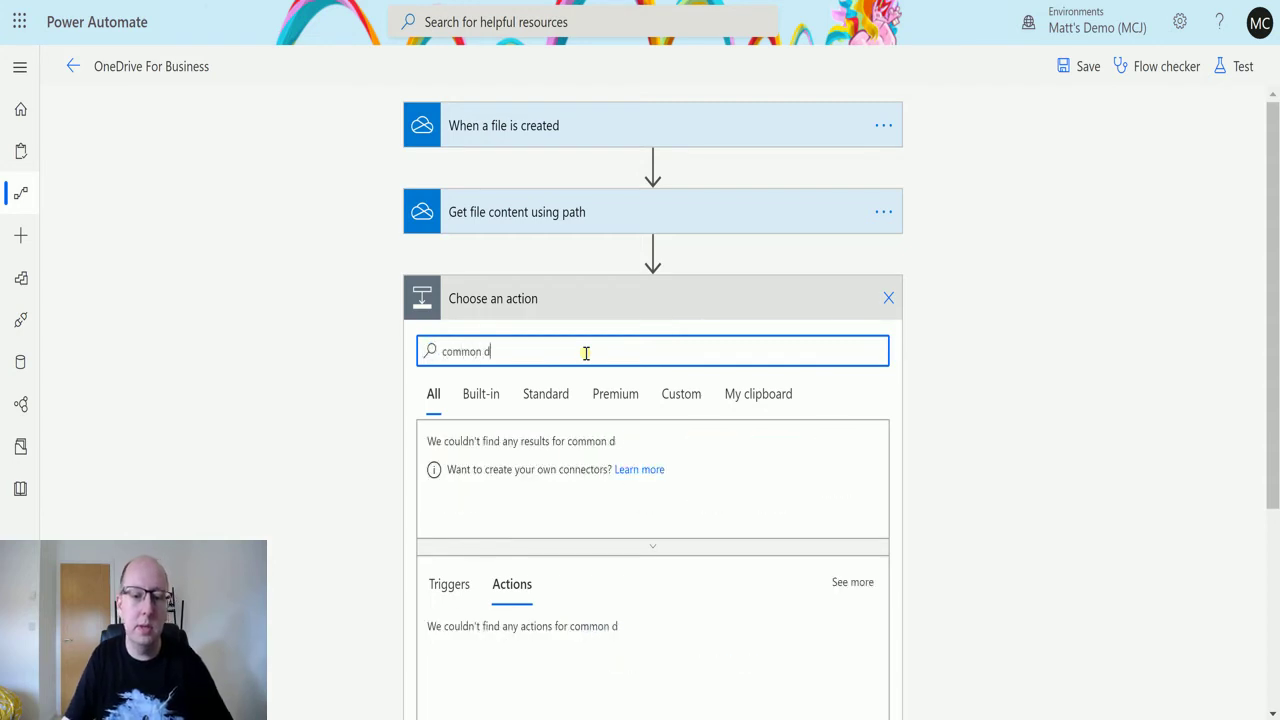
{"action": "type", "text": "ata"}
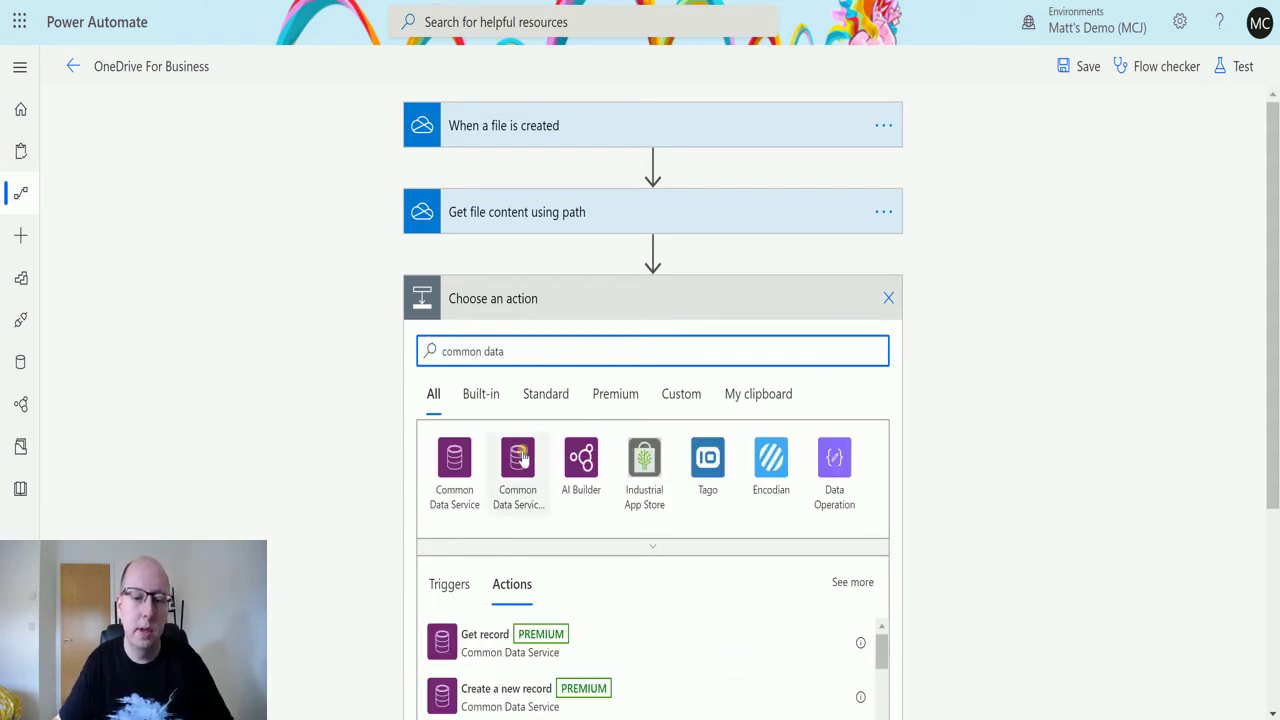
{"action": "left_click", "coordinate": [518, 457]}
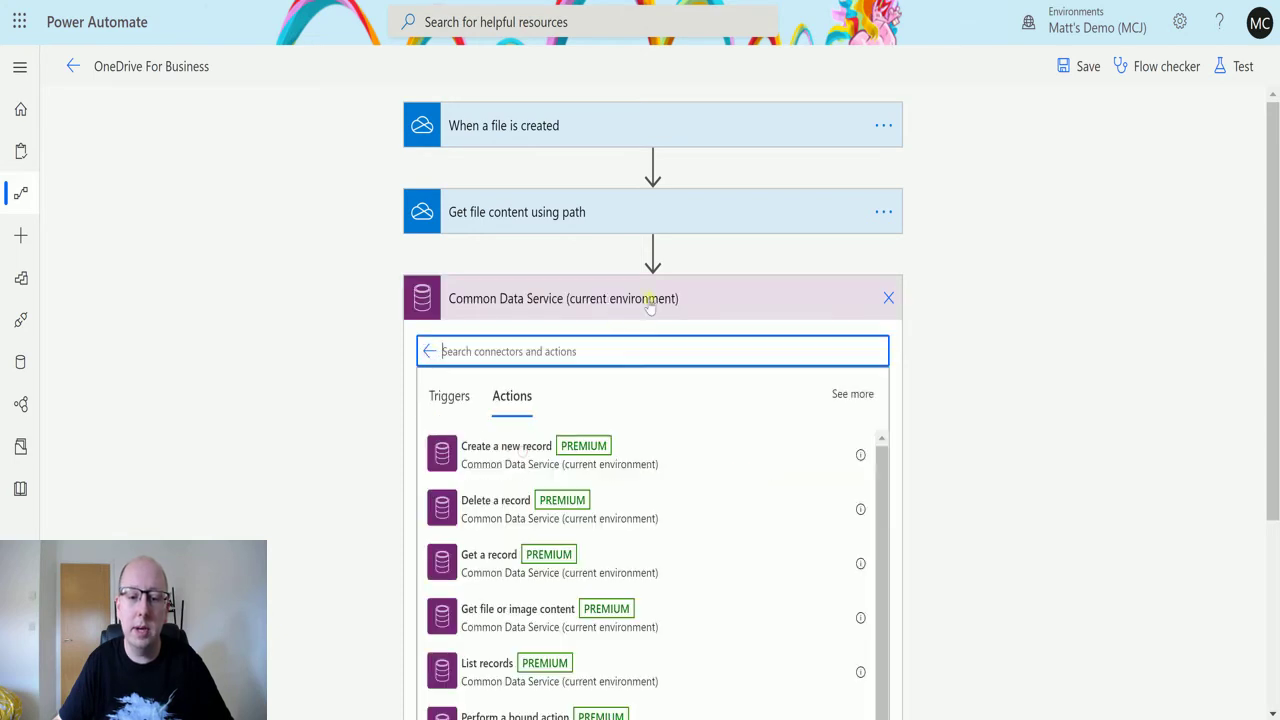
{"action": "scroll", "coordinate": [1149, 277], "scroll_direction": "down", "scroll_amount": 3}
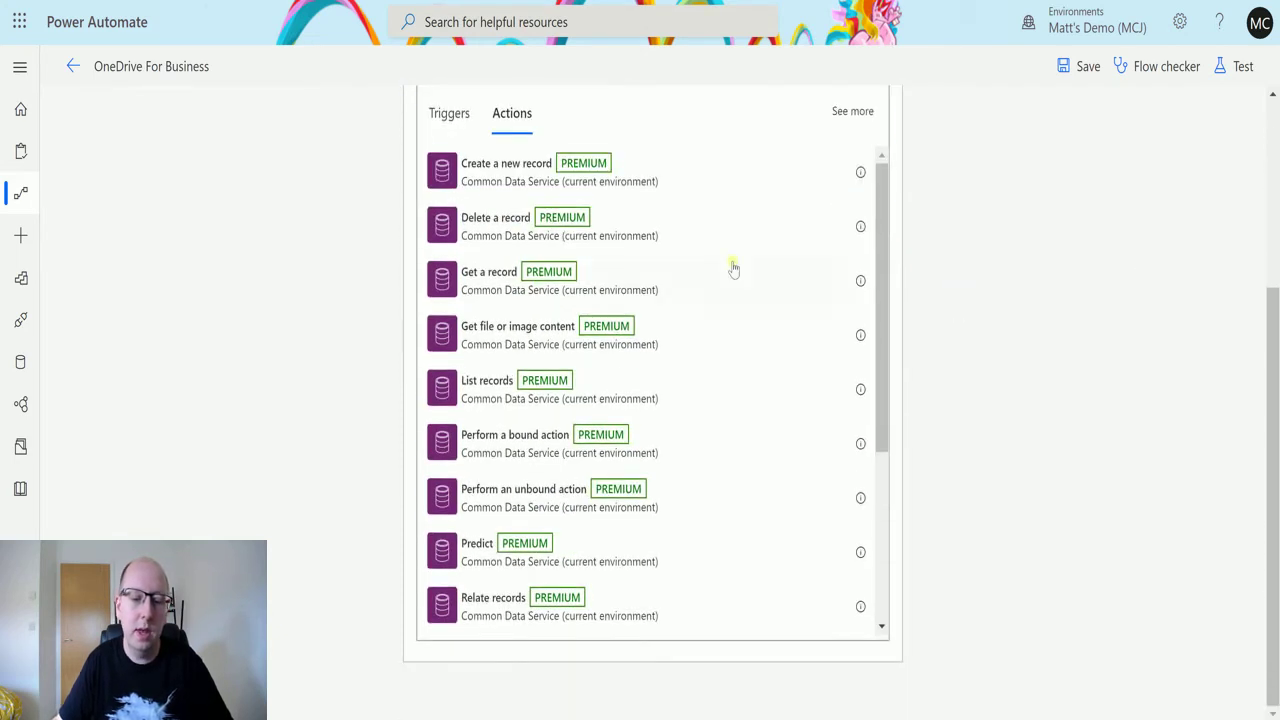
{"action": "scroll", "coordinate": [640, 300], "scroll_direction": "down", "scroll_amount": 2}
{"action": "scroll", "coordinate": [648, 316], "scroll_direction": "down", "scroll_amount": 1}
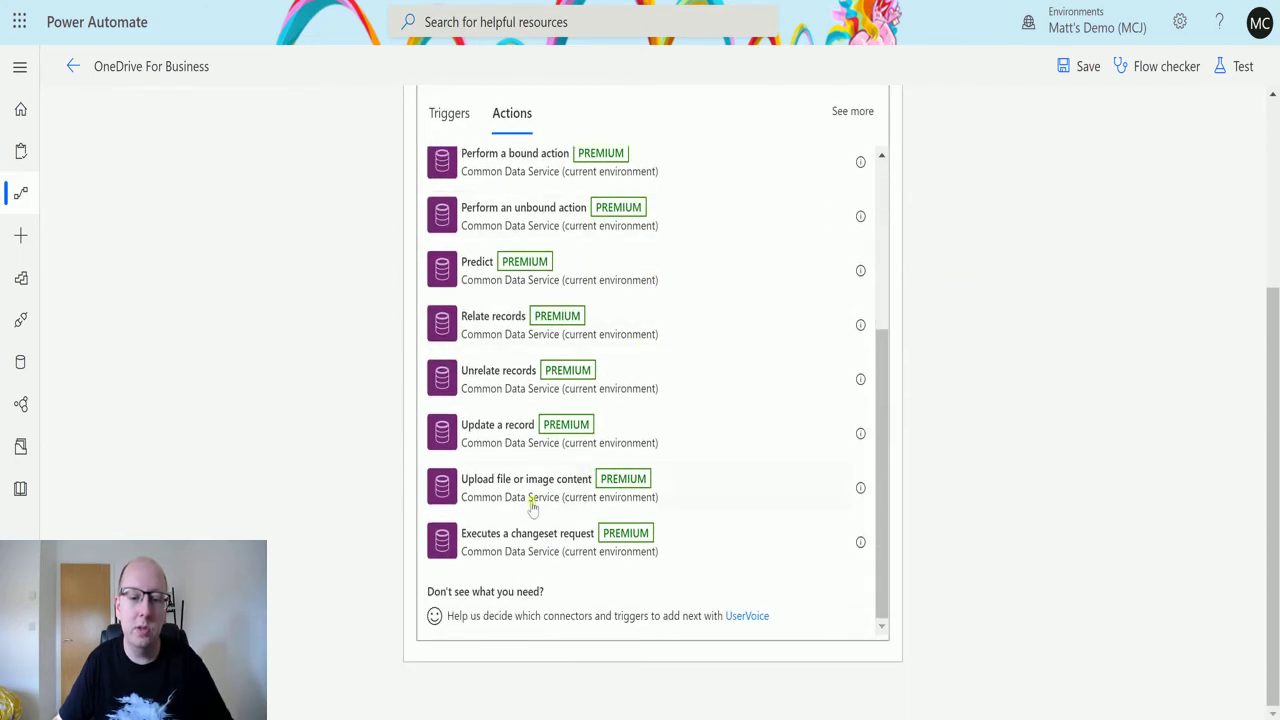
{"action": "left_click", "coordinate": [575, 492]}
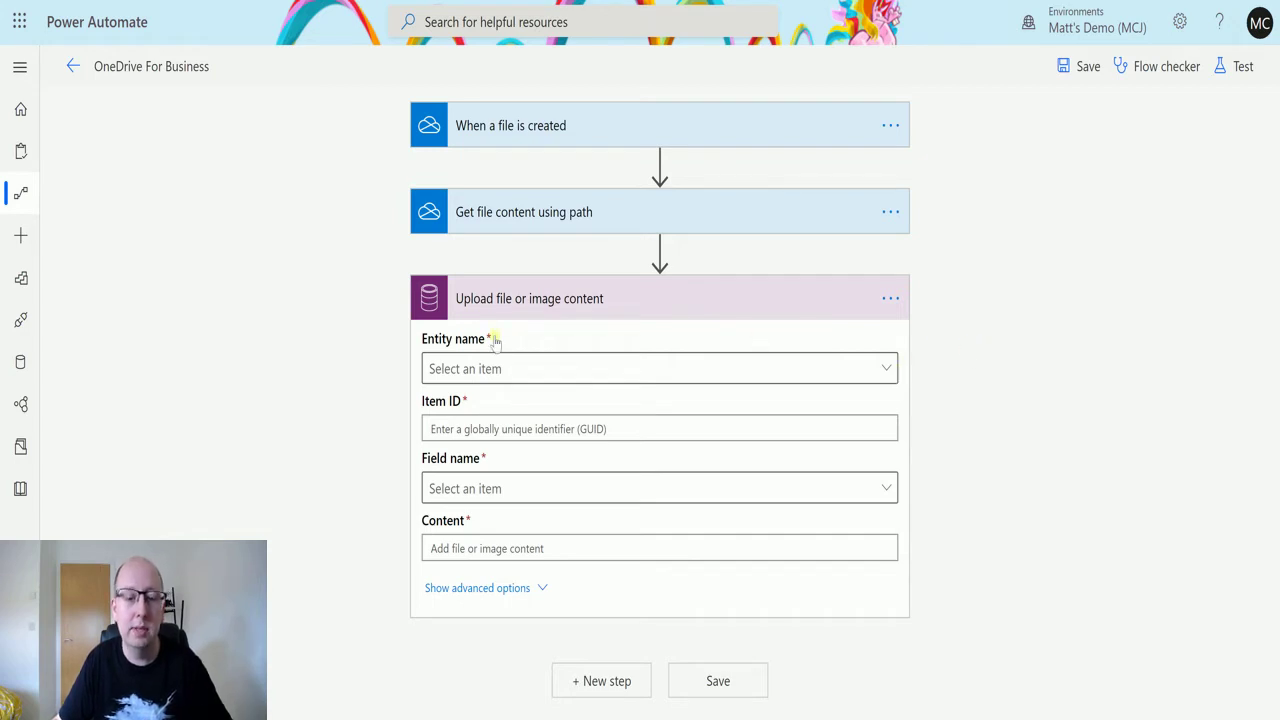
Set the upload step's Entity name to Contacts
{"action": "left_click", "coordinate": [632, 372]}
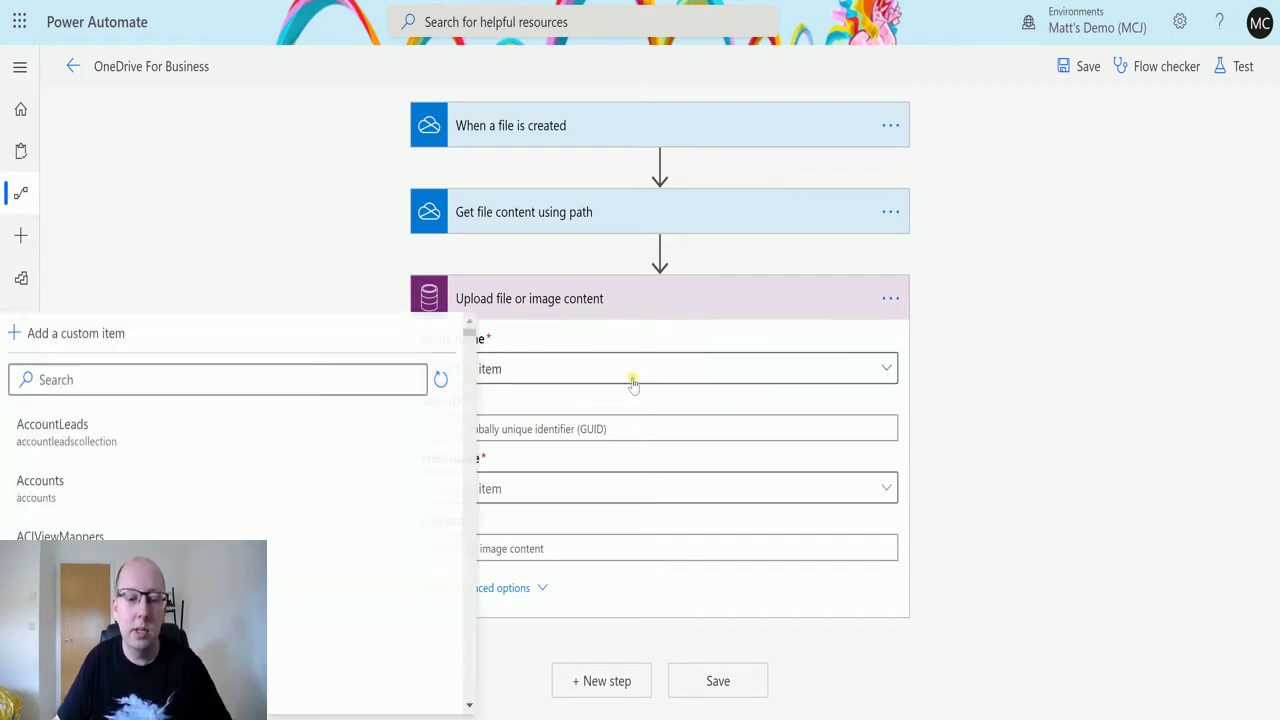
{"action": "left_click", "coordinate": [360, 378]}
{"action": "type", "text": "contact"}
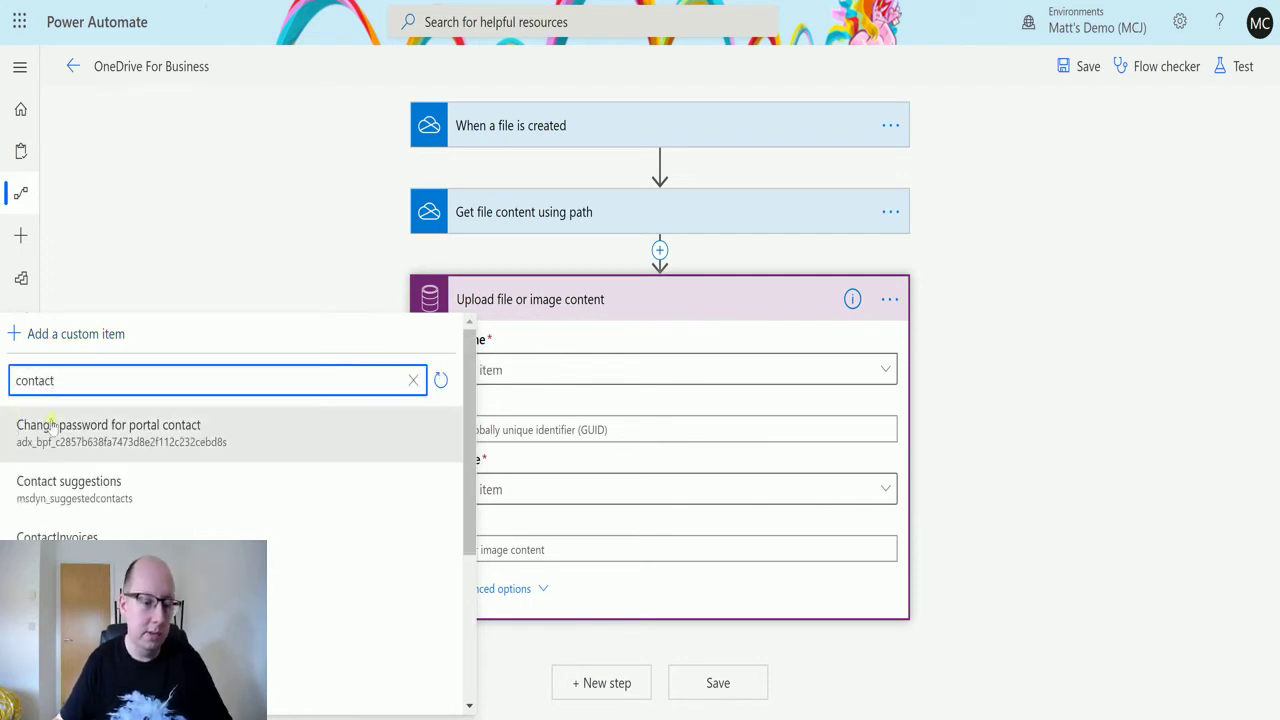
{"action": "scroll", "coordinate": [143, 528], "scroll_direction": "down", "scroll_amount": 1}
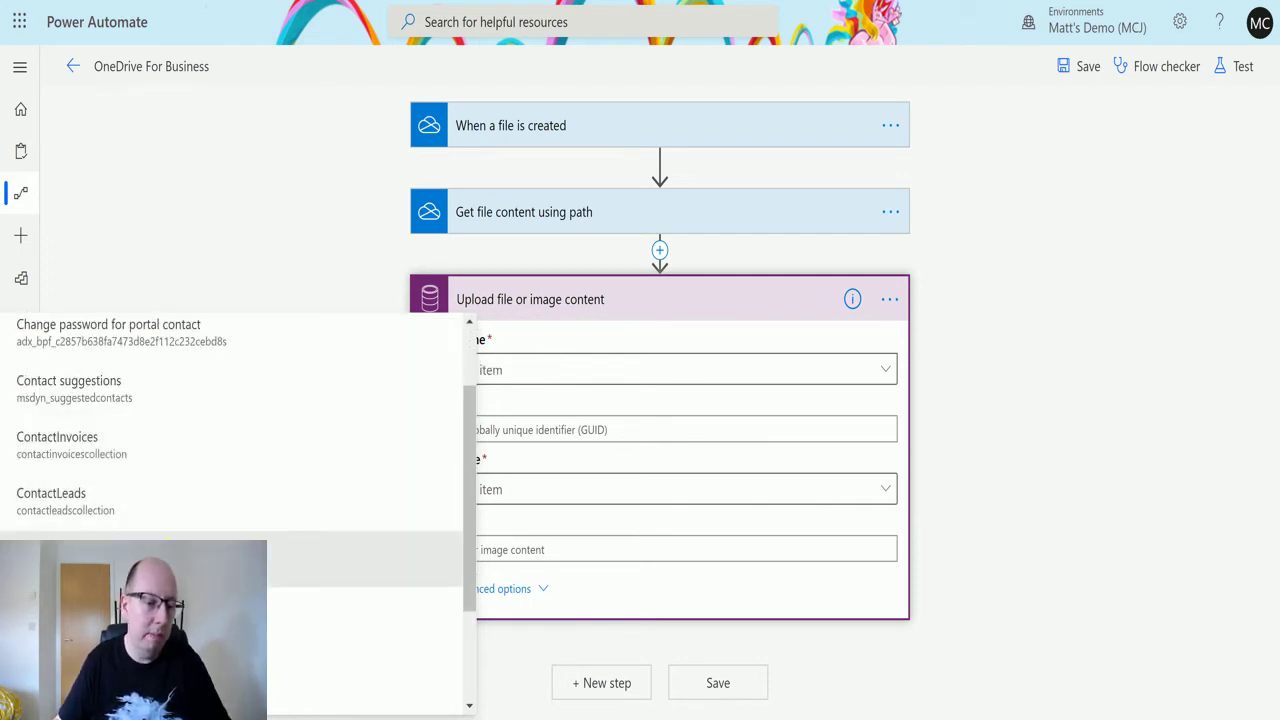
{"action": "scroll", "coordinate": [143, 528], "scroll_direction": "down", "scroll_amount": 1}
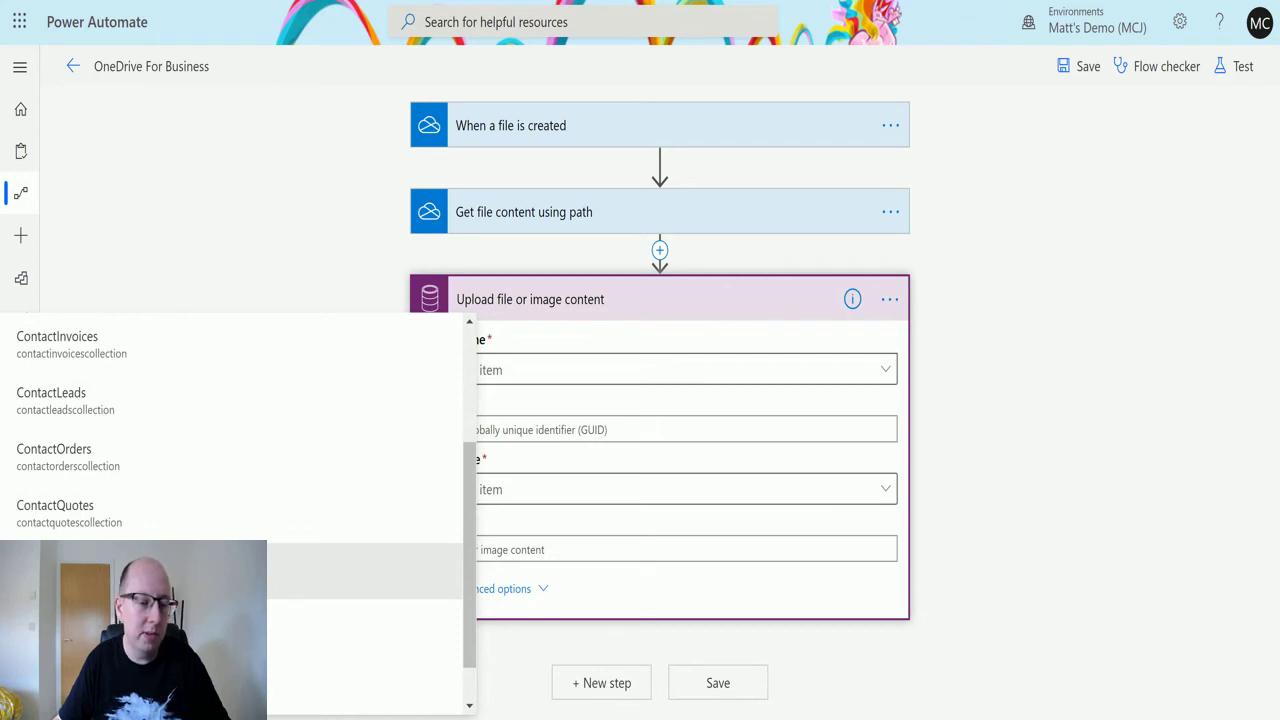
{"action": "left_click", "coordinate": [290, 570]}
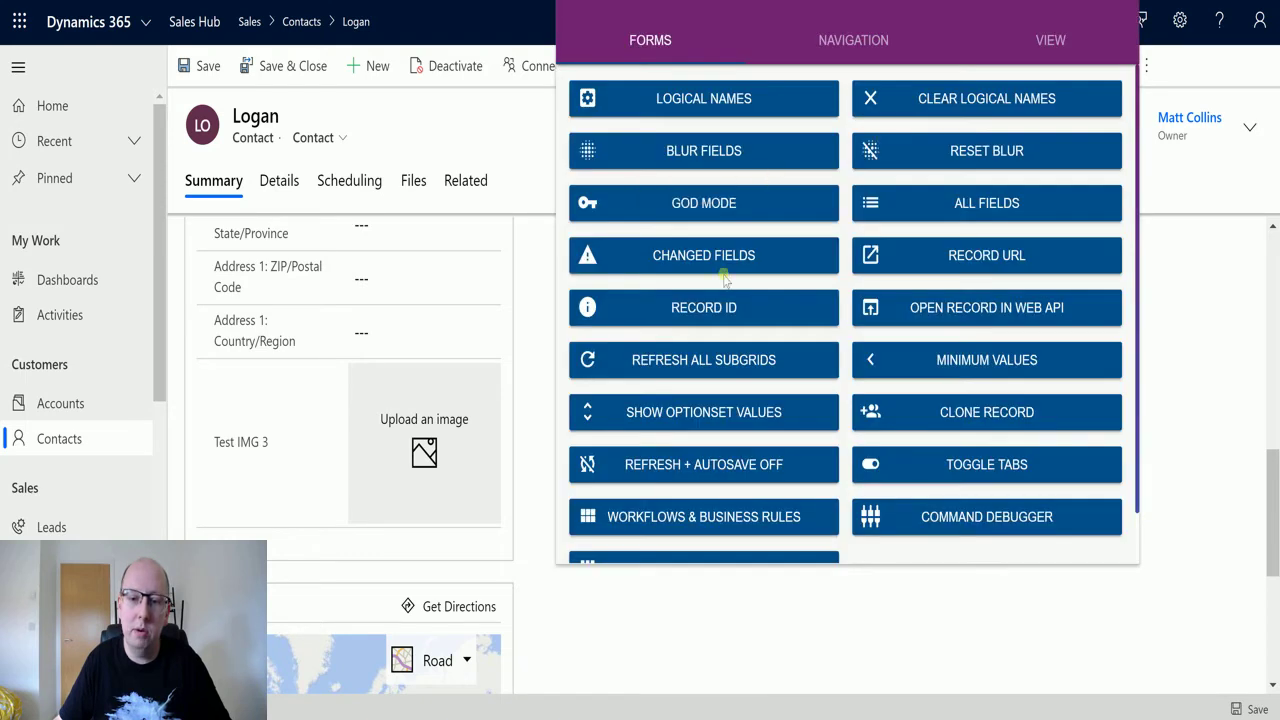
Copy the contact's Record ID with the Level Up toolbox and dismiss the confirmation
{"action": "left_click", "coordinate": [722, 309]}
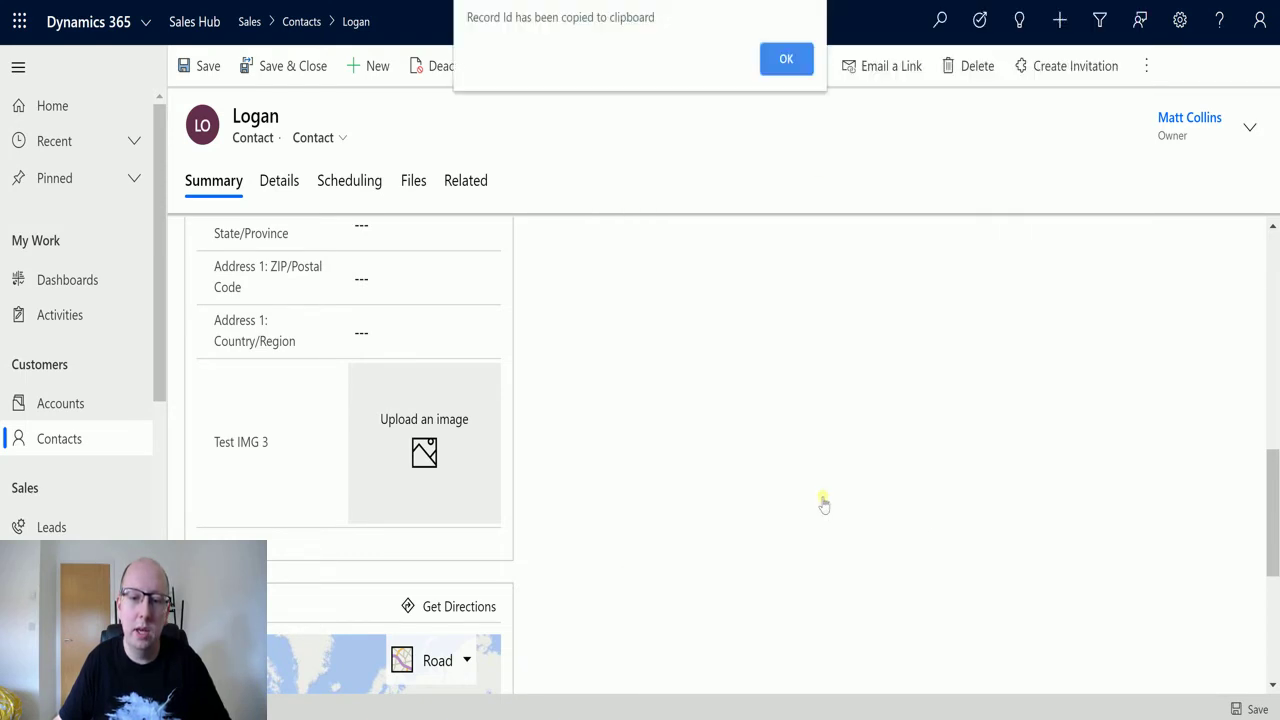
{"action": "left_click", "coordinate": [782, 60]}
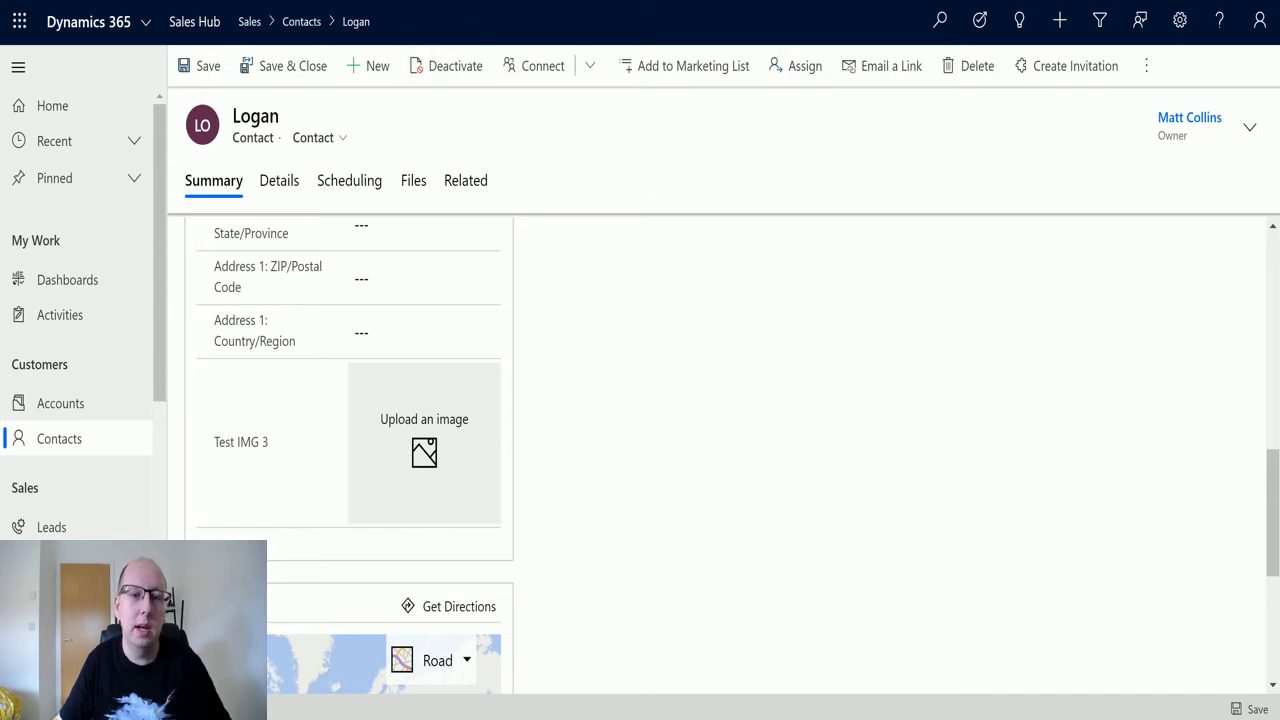
Set Item ID to the pasted contact GUID, Field name to Test IMG 3, Content to File content
{"action": "key", "text": "alt+Tab"}
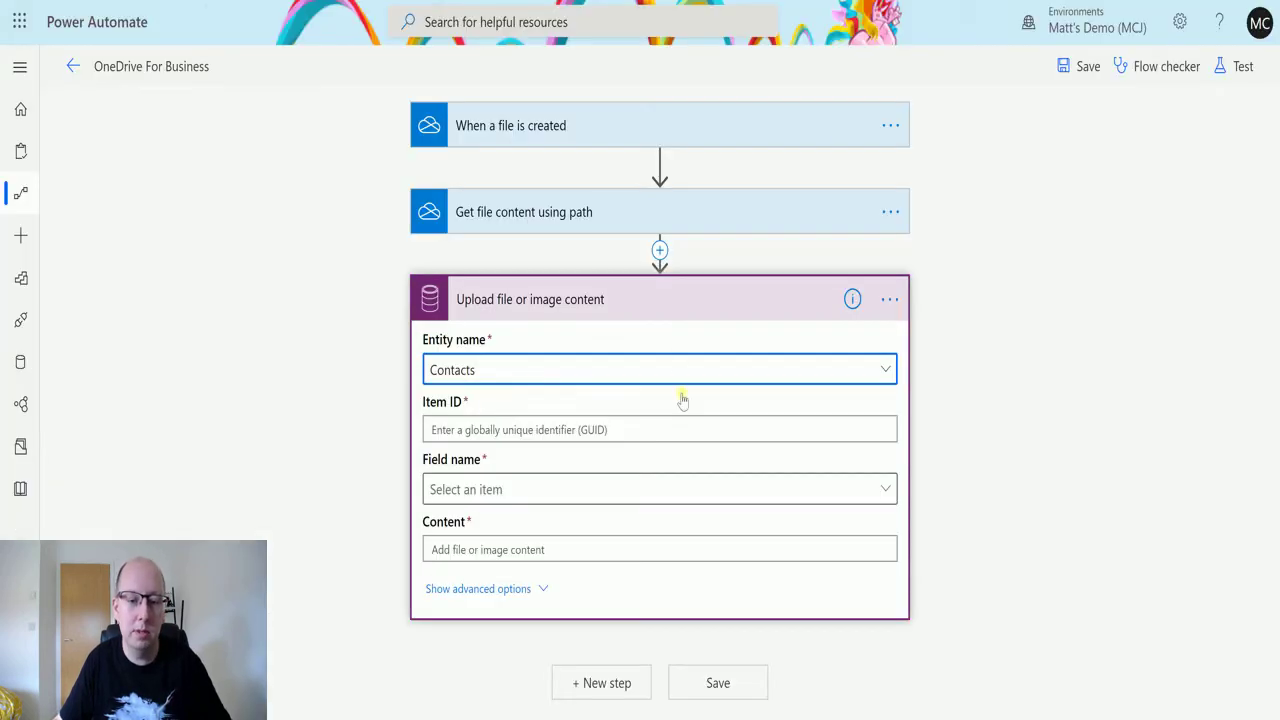
{"action": "left_click", "coordinate": [526, 429]}
{"action": "key", "text": "ctrl+v"}
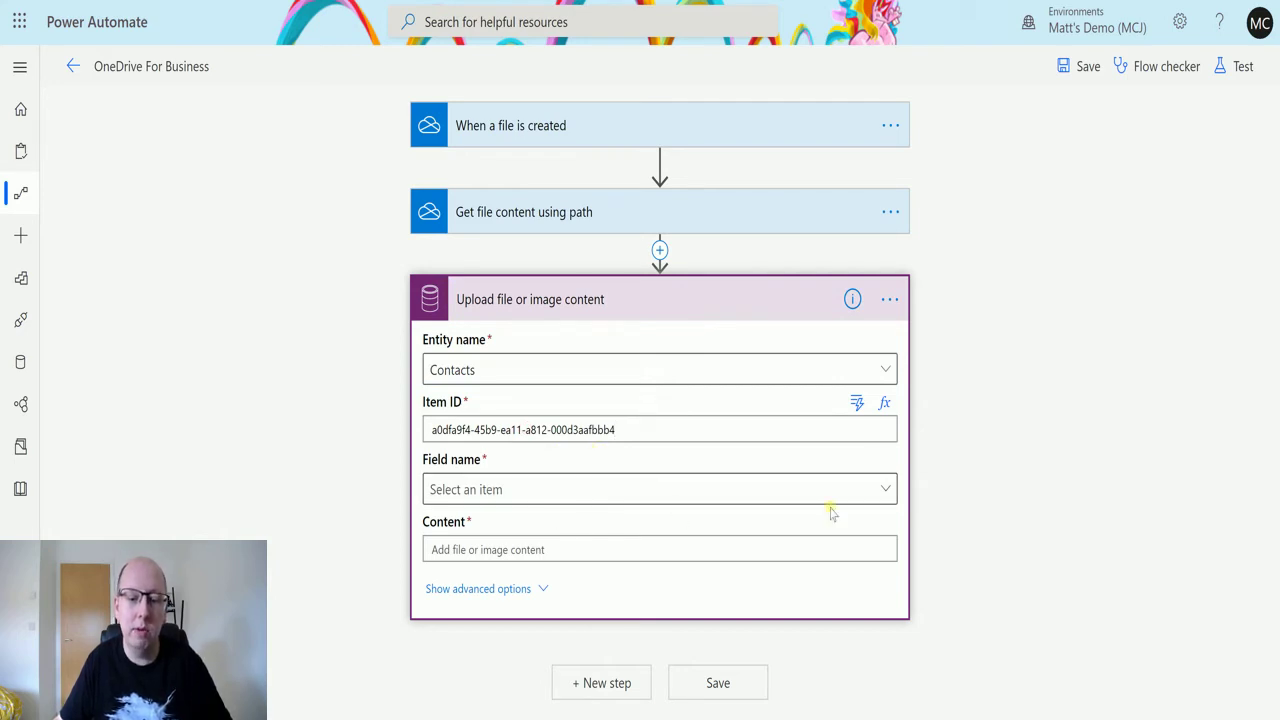
{"action": "left_click", "coordinate": [878, 489]}
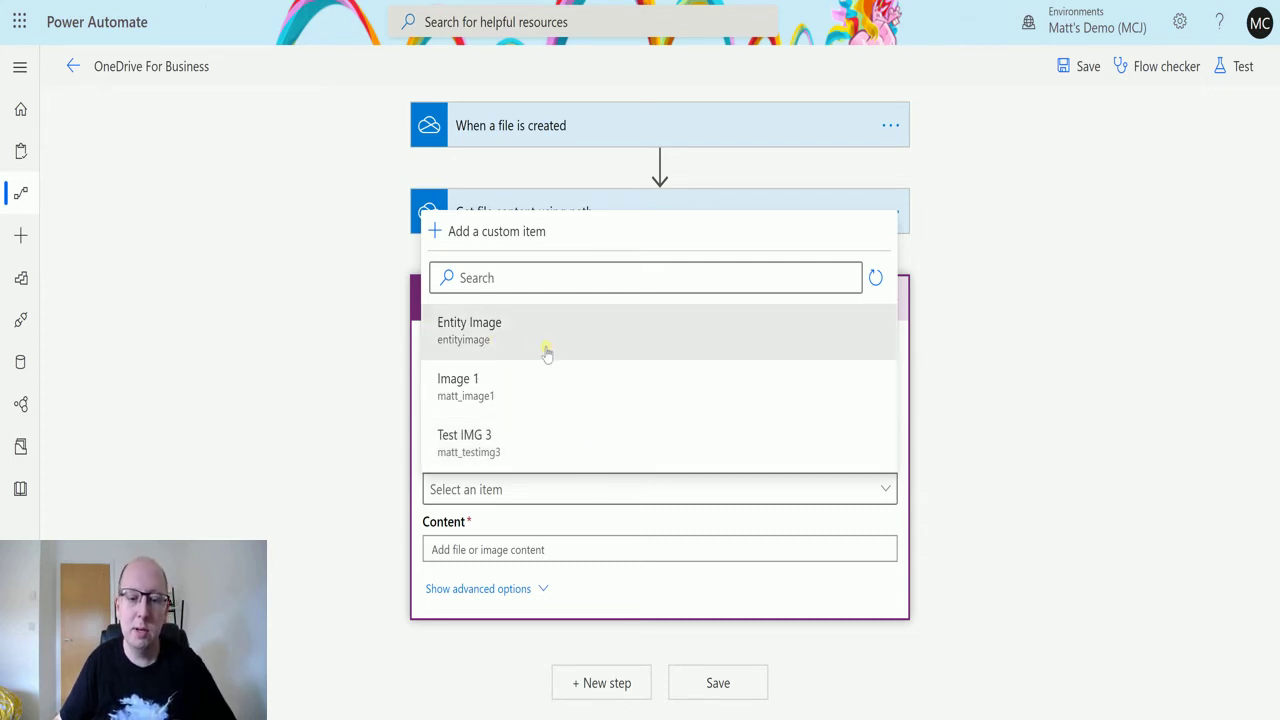
{"action": "left_click", "coordinate": [517, 443]}
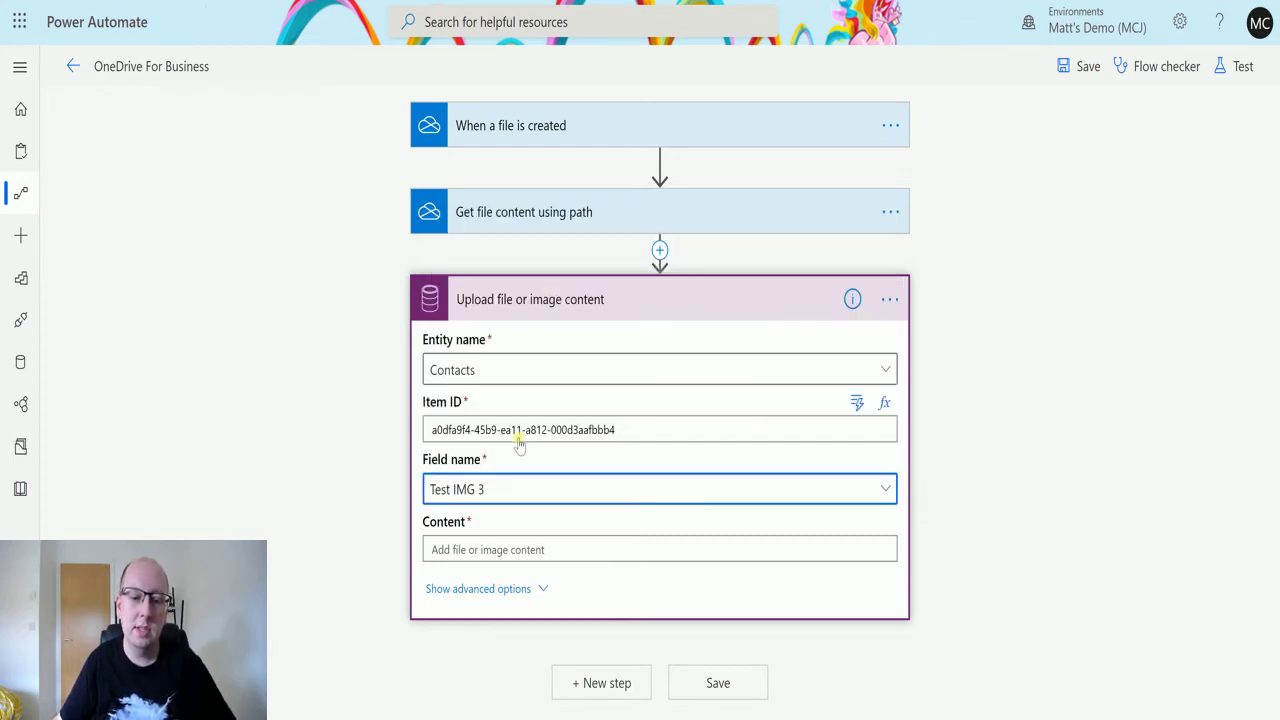
{"action": "left_click", "coordinate": [542, 547]}
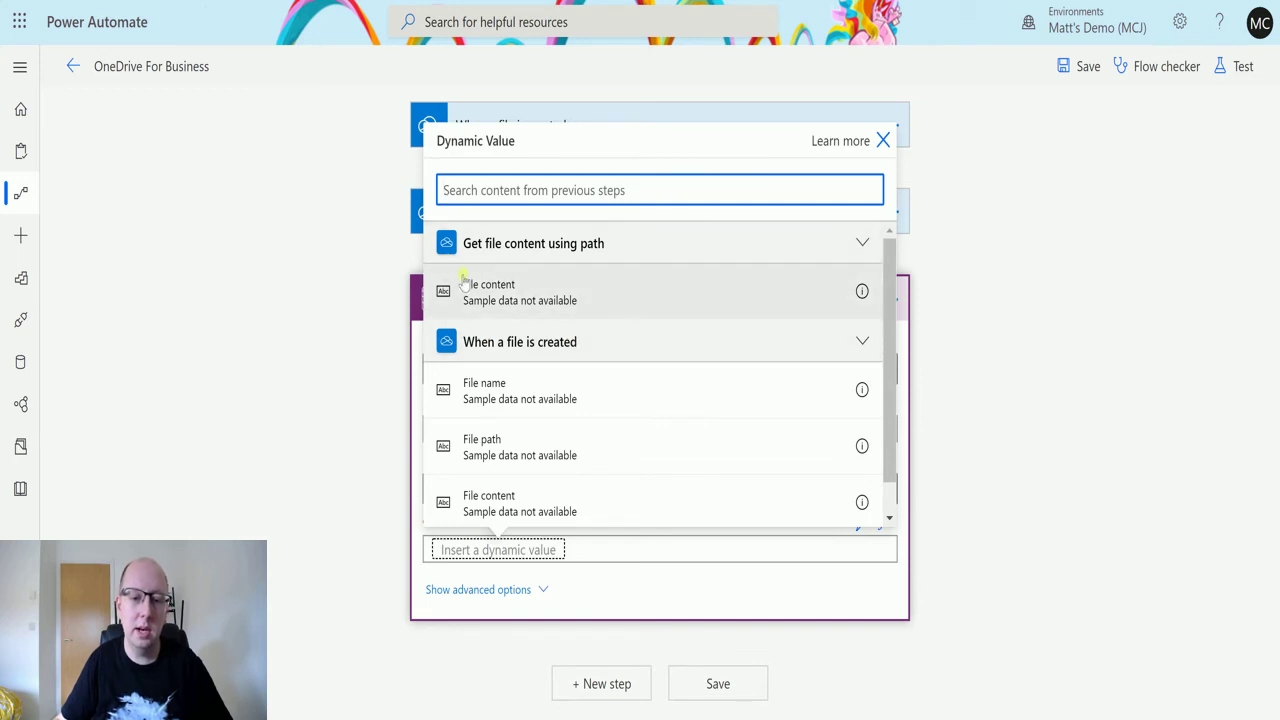
{"action": "left_click", "coordinate": [487, 305]}
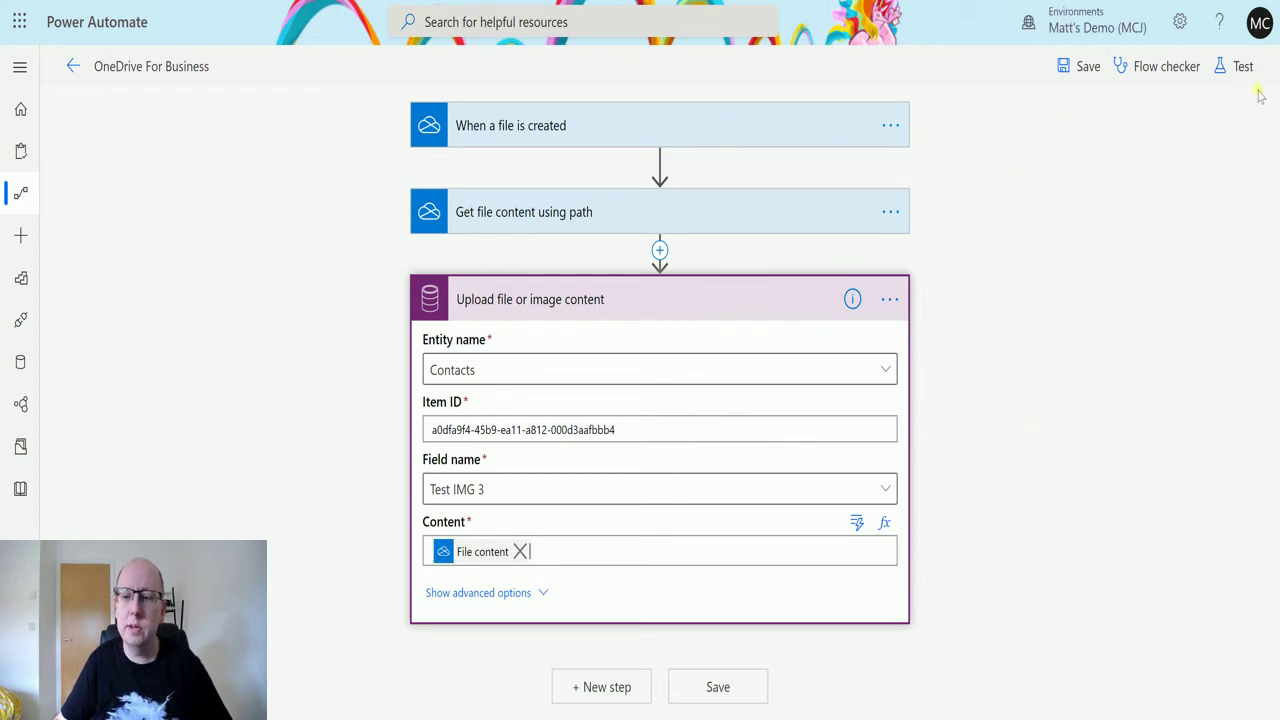
Save the flow and start a test that waits for a manually performed trigger action
{"action": "left_click", "coordinate": [1240, 68]}
{"action": "left_click", "coordinate": [1045, 118]}
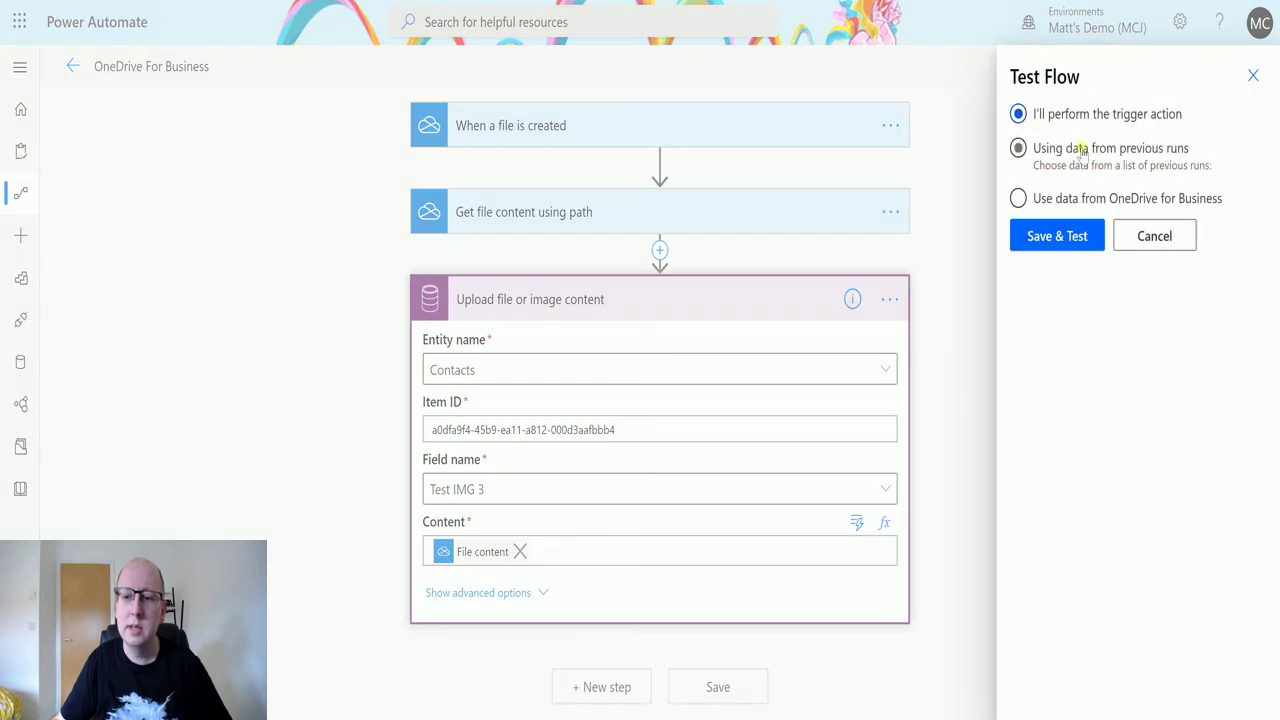
{"action": "left_click", "coordinate": [1058, 236]}
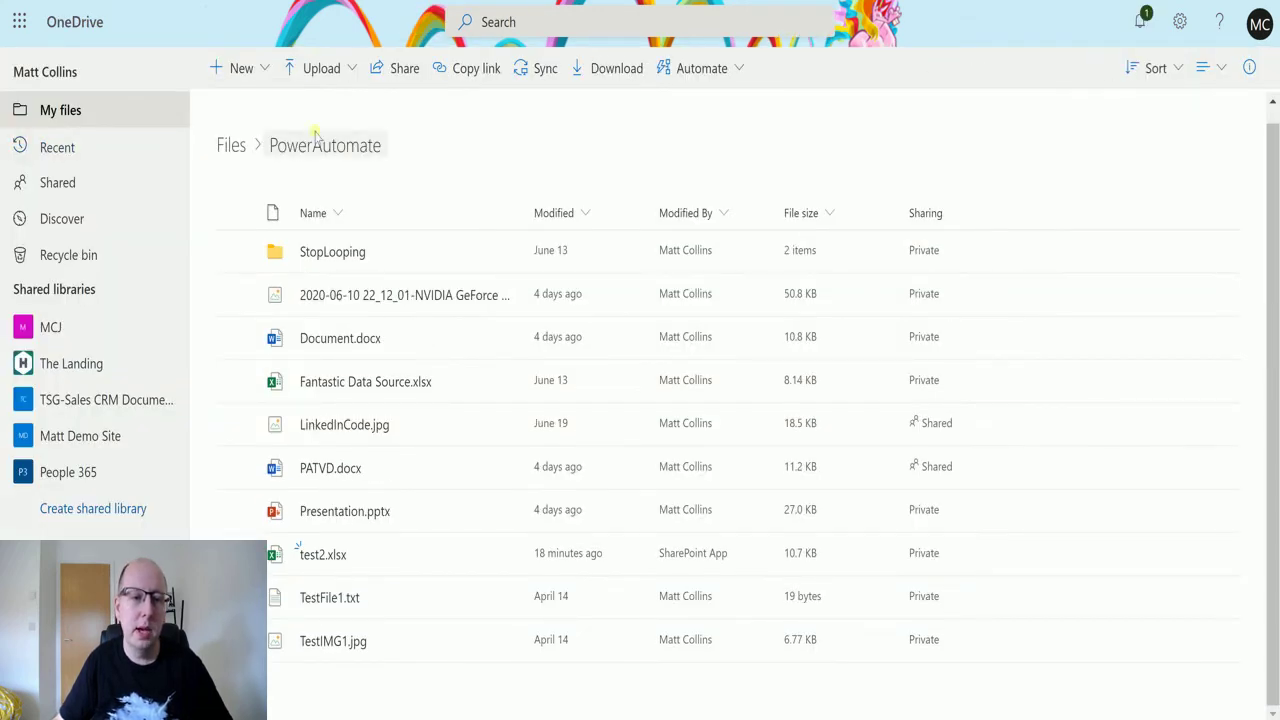
Upload Wolverine.jpg from the Desktop into OneDrive's PowerAutomate folder
{"action": "left_click", "coordinate": [321, 72]}
{"action": "left_click", "coordinate": [320, 116]}
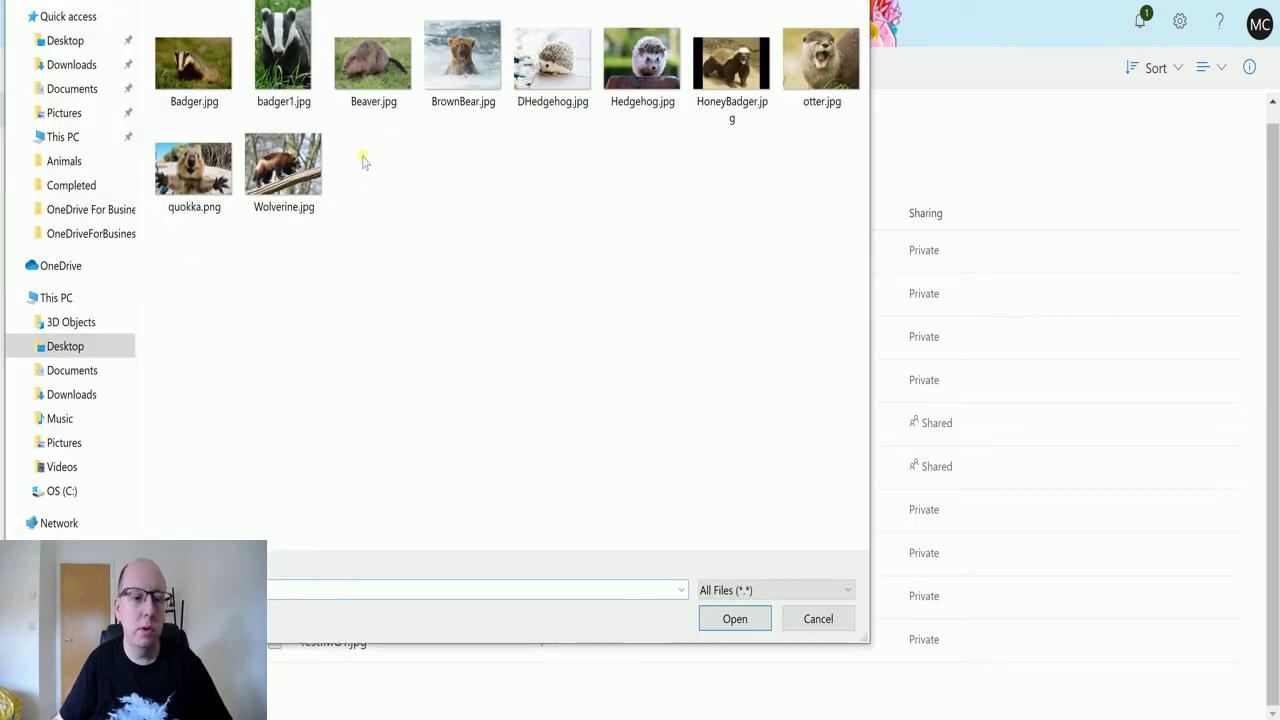
{"action": "left_click", "coordinate": [303, 178]}
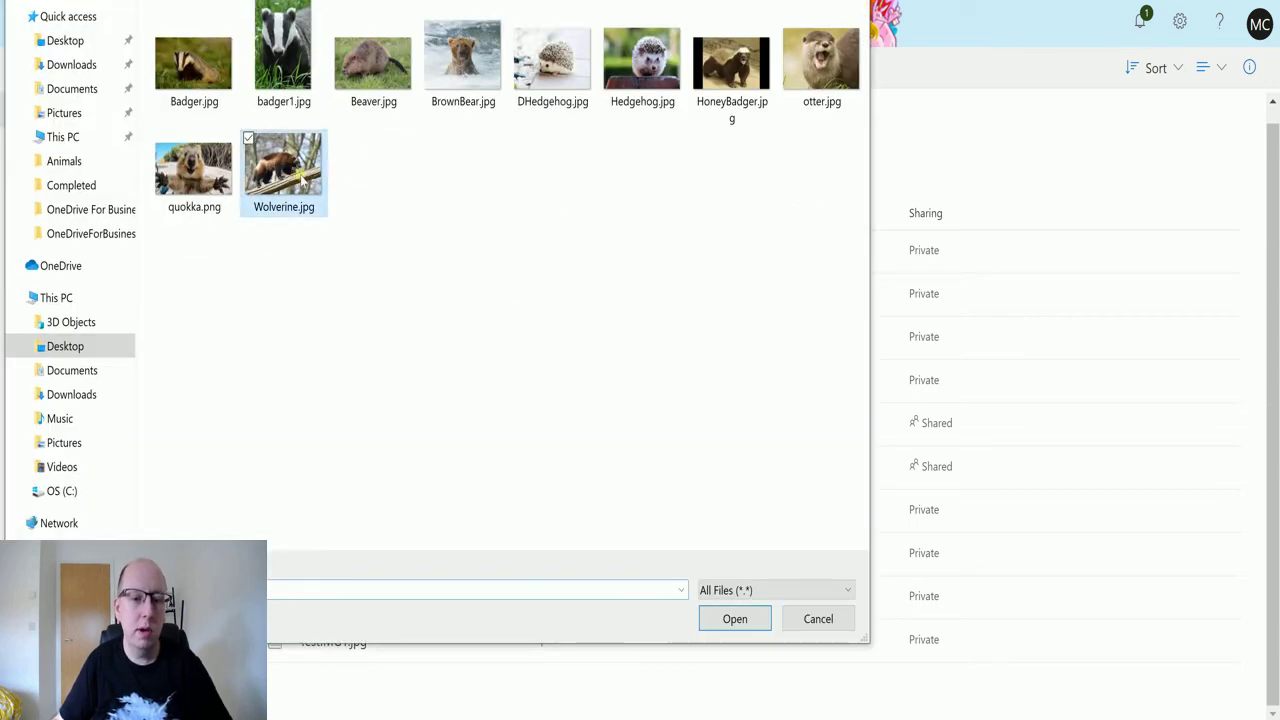
{"action": "left_click", "coordinate": [735, 619]}
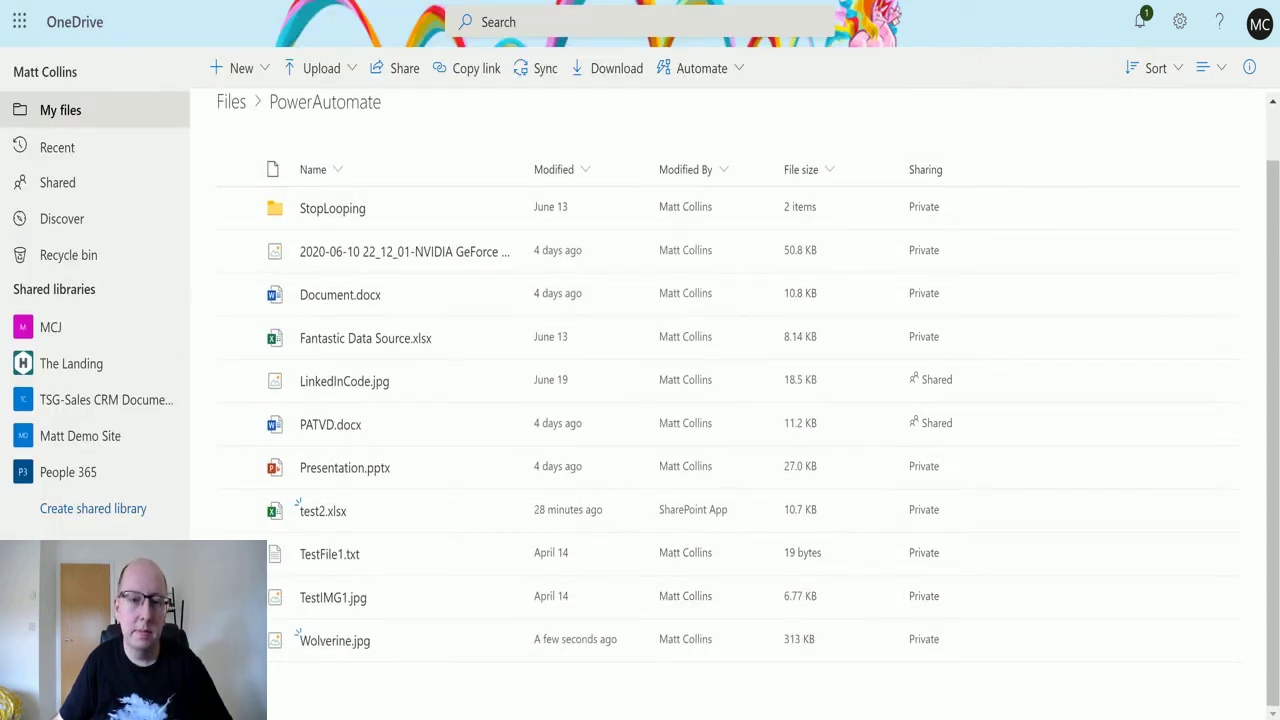
Check the waiting flow test, then refresh the contact record and scroll down its form
{"action": "key", "text": "ctrl+Tab"}
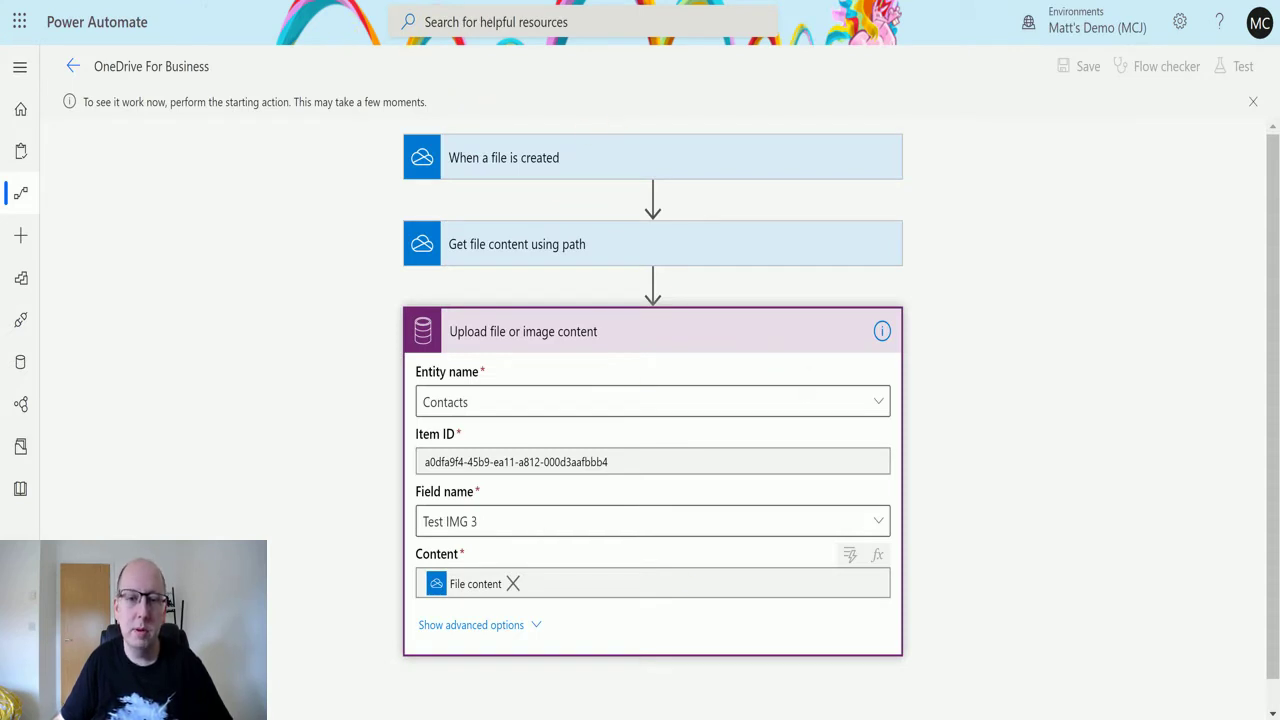
{"action": "key", "text": "ctrl+Tab"}
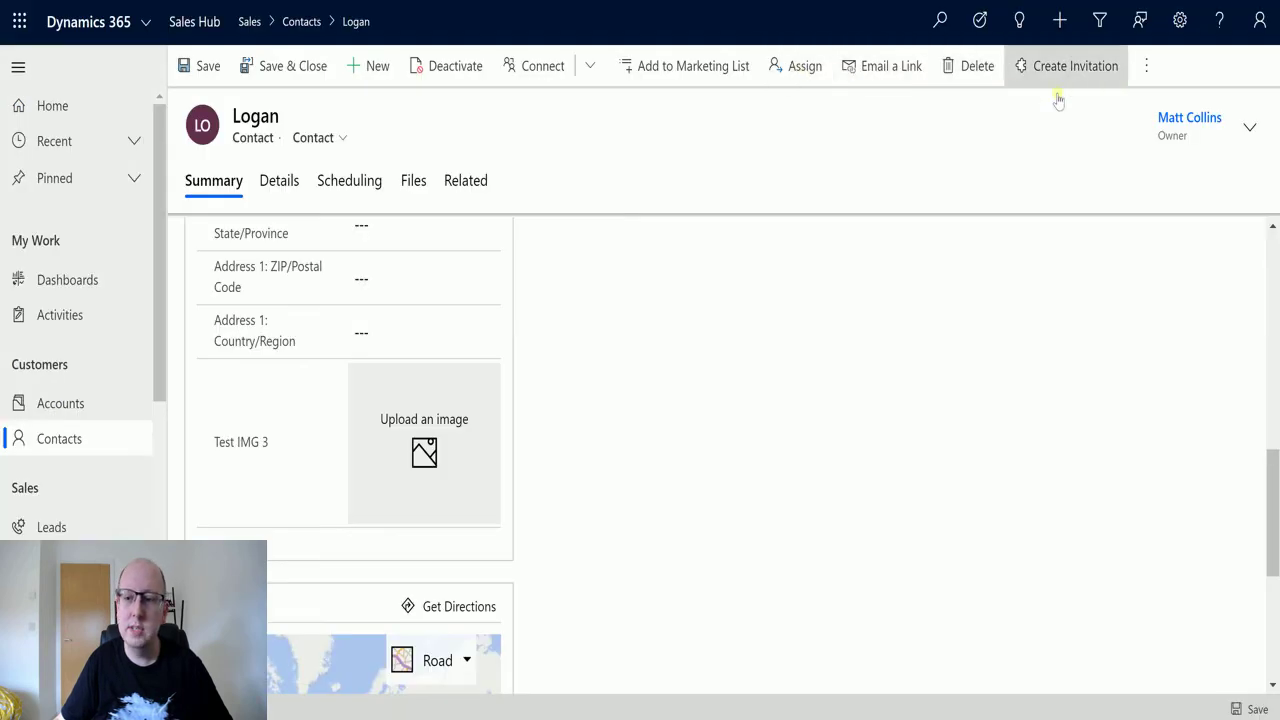
{"action": "left_click", "coordinate": [1146, 65]}
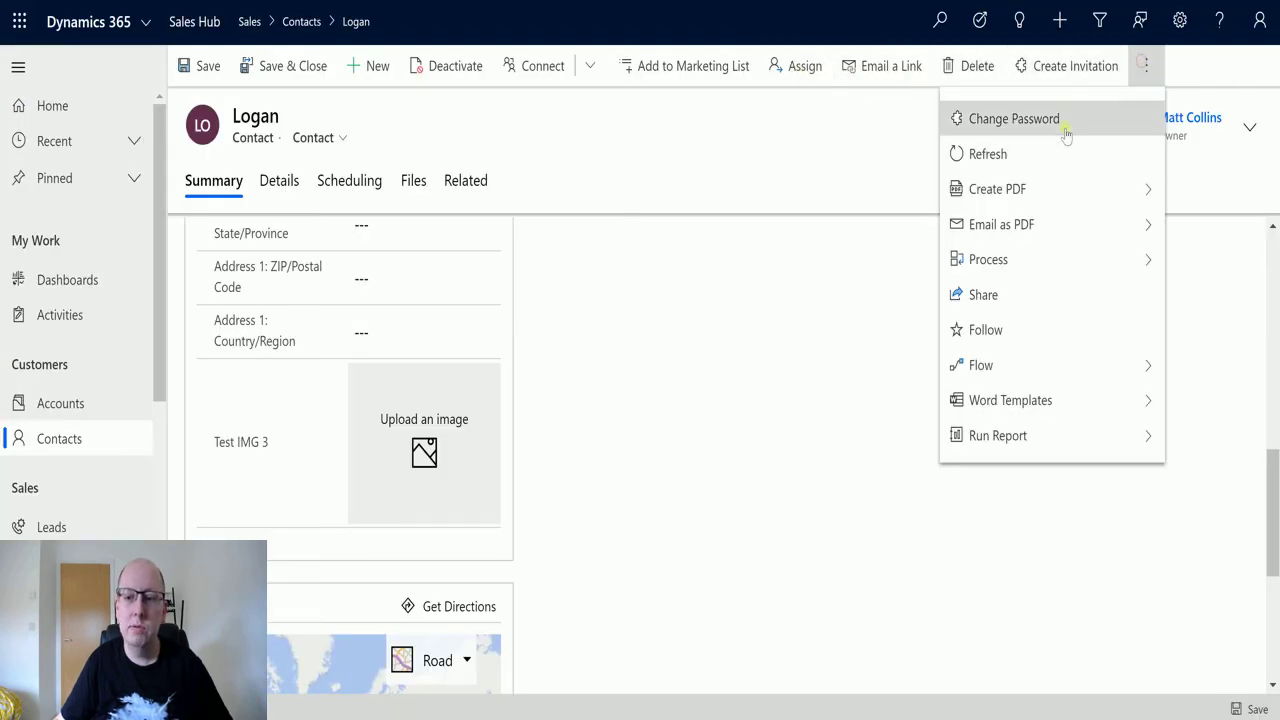
{"action": "left_click", "coordinate": [1043, 157]}
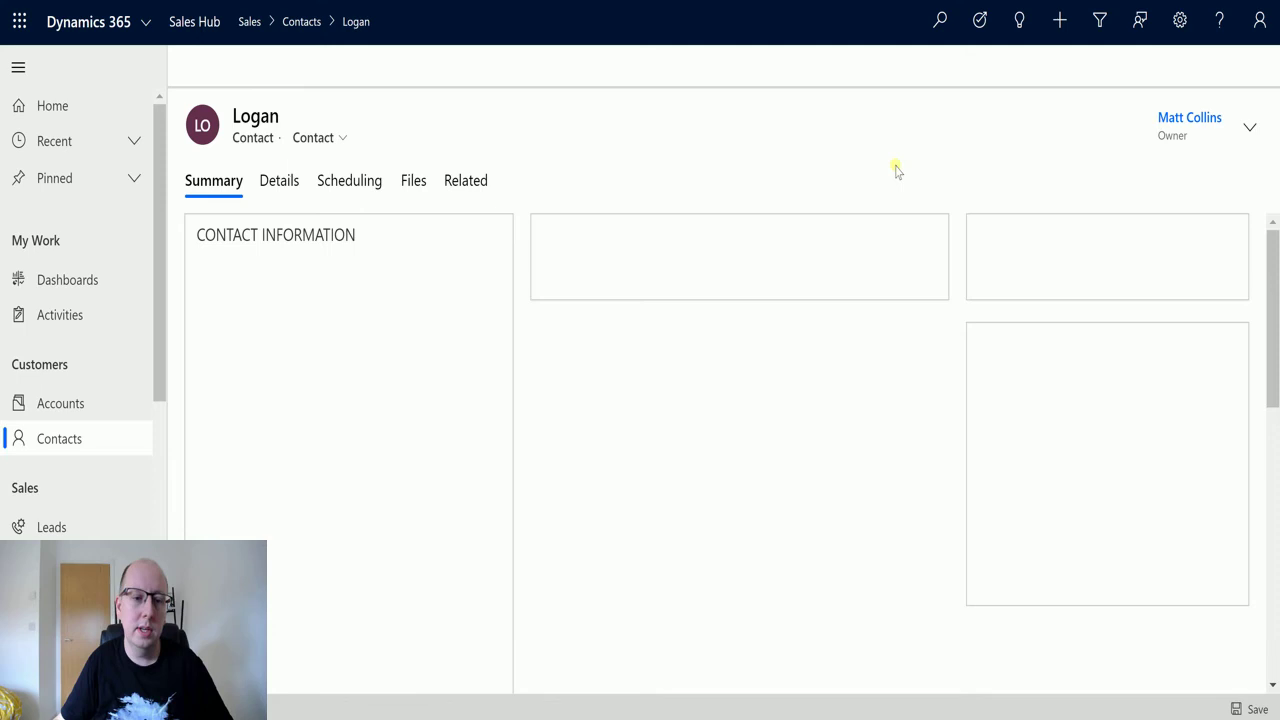
{"action": "scroll", "coordinate": [808, 440], "scroll_direction": "down", "scroll_amount": 7}
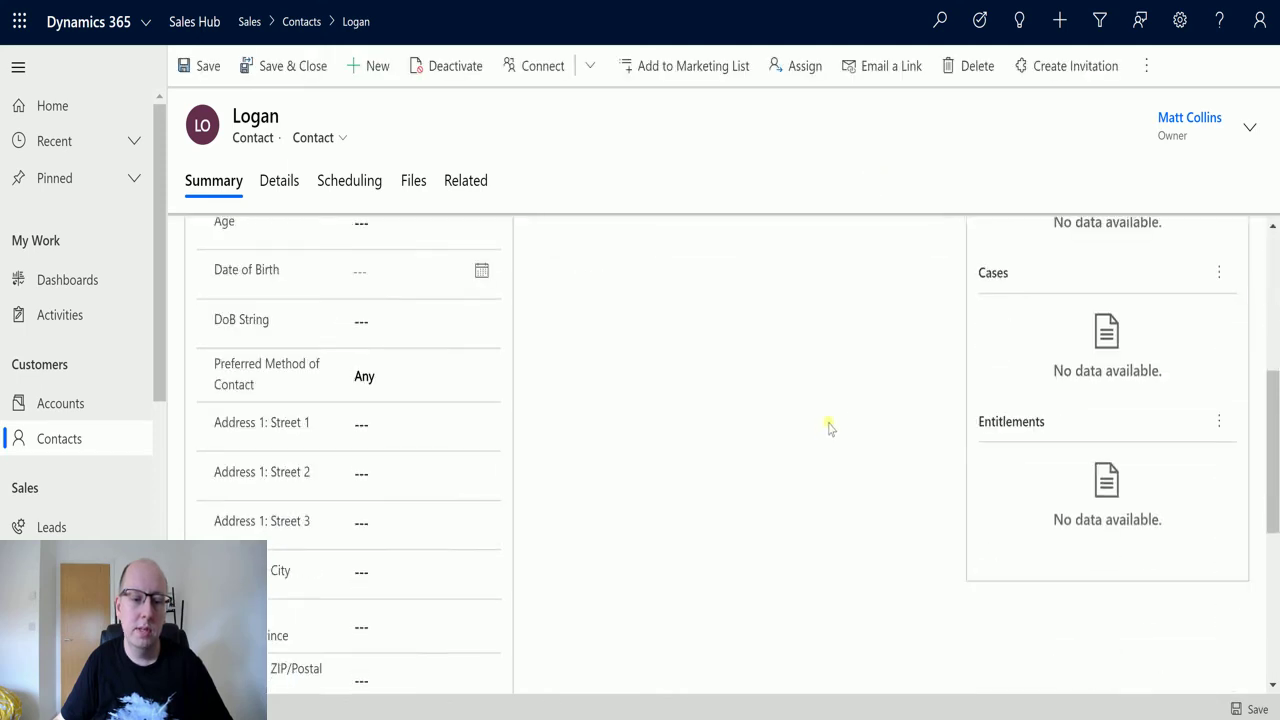
{"action": "scroll", "coordinate": [838, 413], "scroll_direction": "down", "scroll_amount": 1}
Refresh the contact twice more and confirm Test IMG 3 still has no image
{"action": "left_click", "coordinate": [1146, 65]}
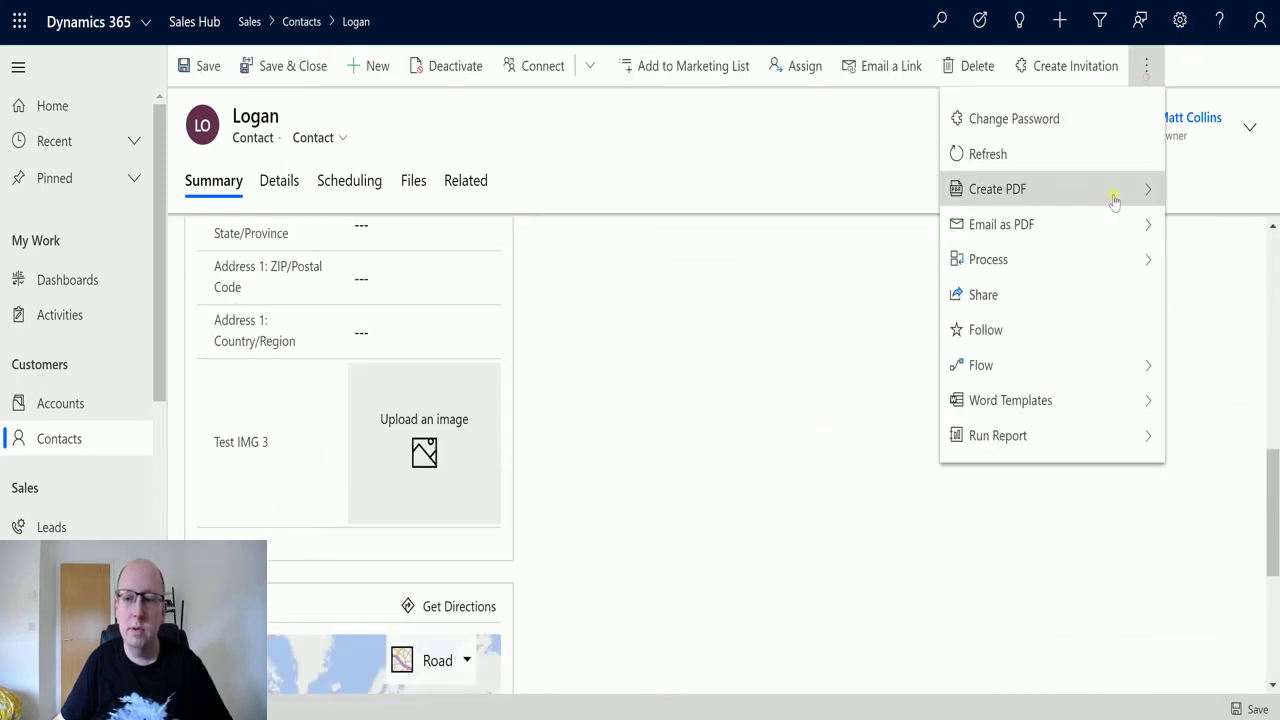
{"action": "left_click", "coordinate": [1065, 157]}
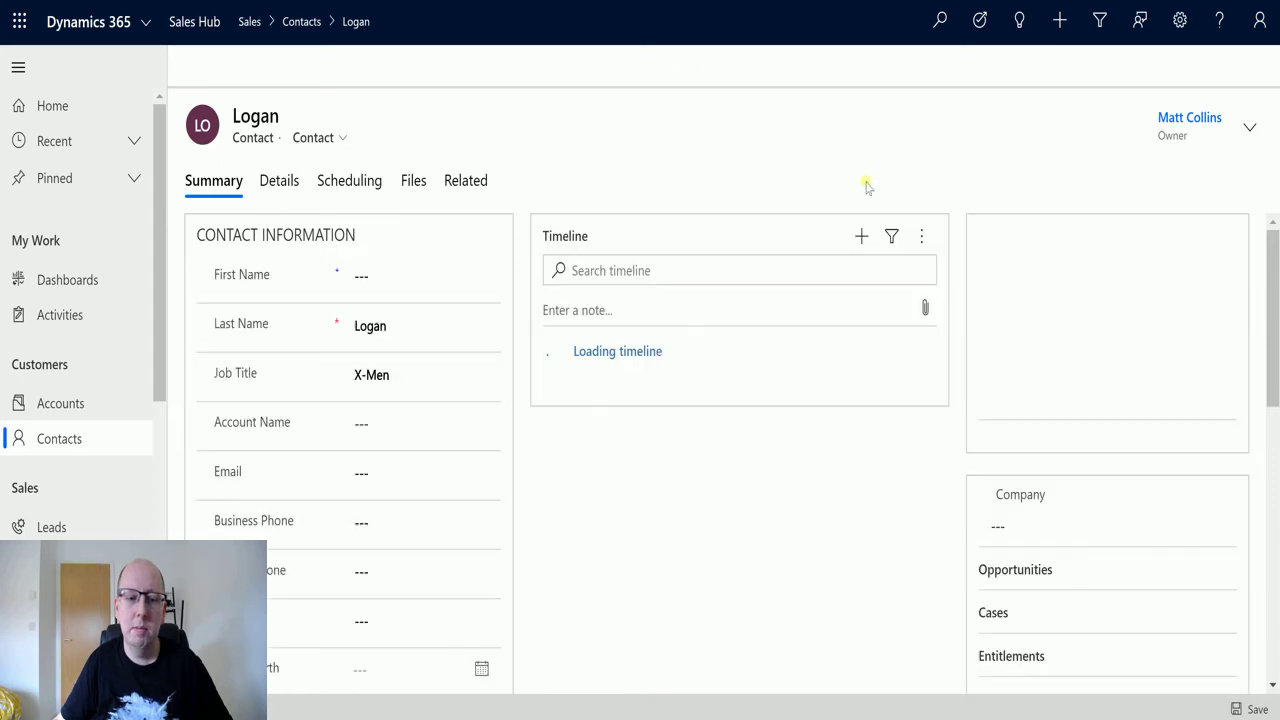
{"action": "scroll", "coordinate": [849, 360], "scroll_direction": "down", "scroll_amount": 7}
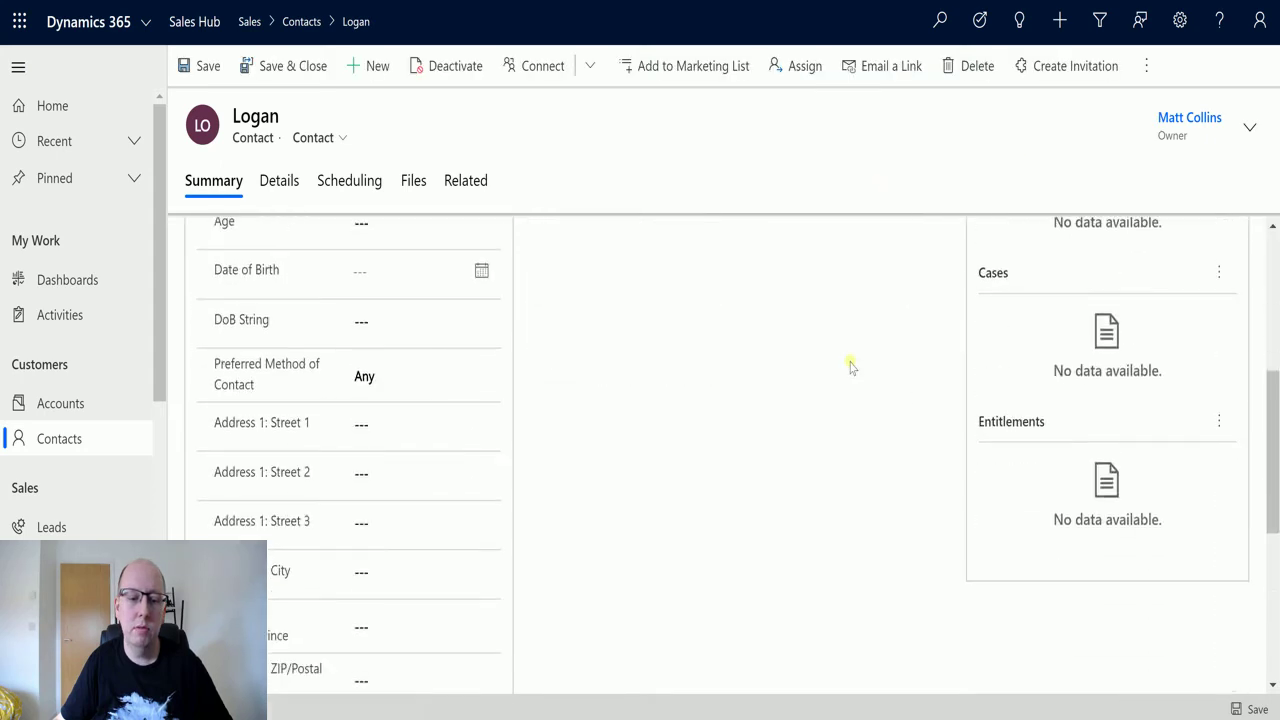
{"action": "scroll", "coordinate": [849, 365], "scroll_direction": "down", "scroll_amount": 2}
{"action": "scroll", "coordinate": [855, 362], "scroll_direction": "up", "scroll_amount": 4}
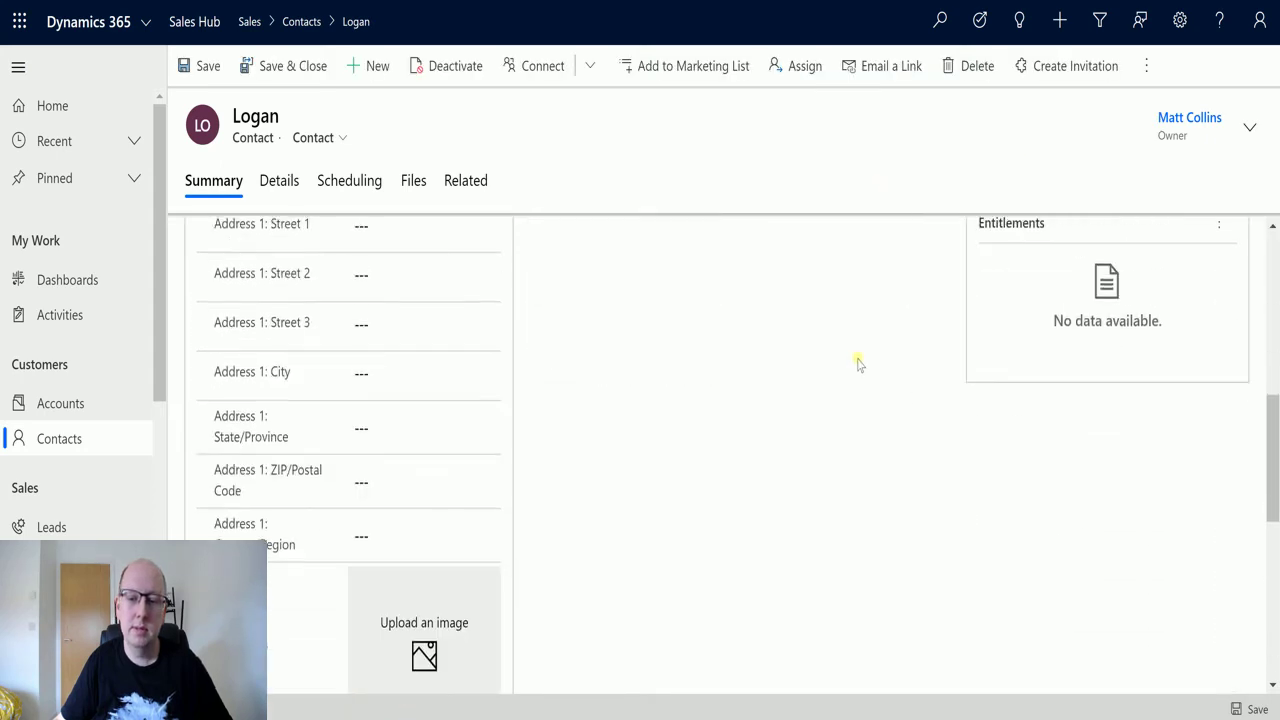
{"action": "scroll", "coordinate": [860, 362], "scroll_direction": "up", "scroll_amount": 3}
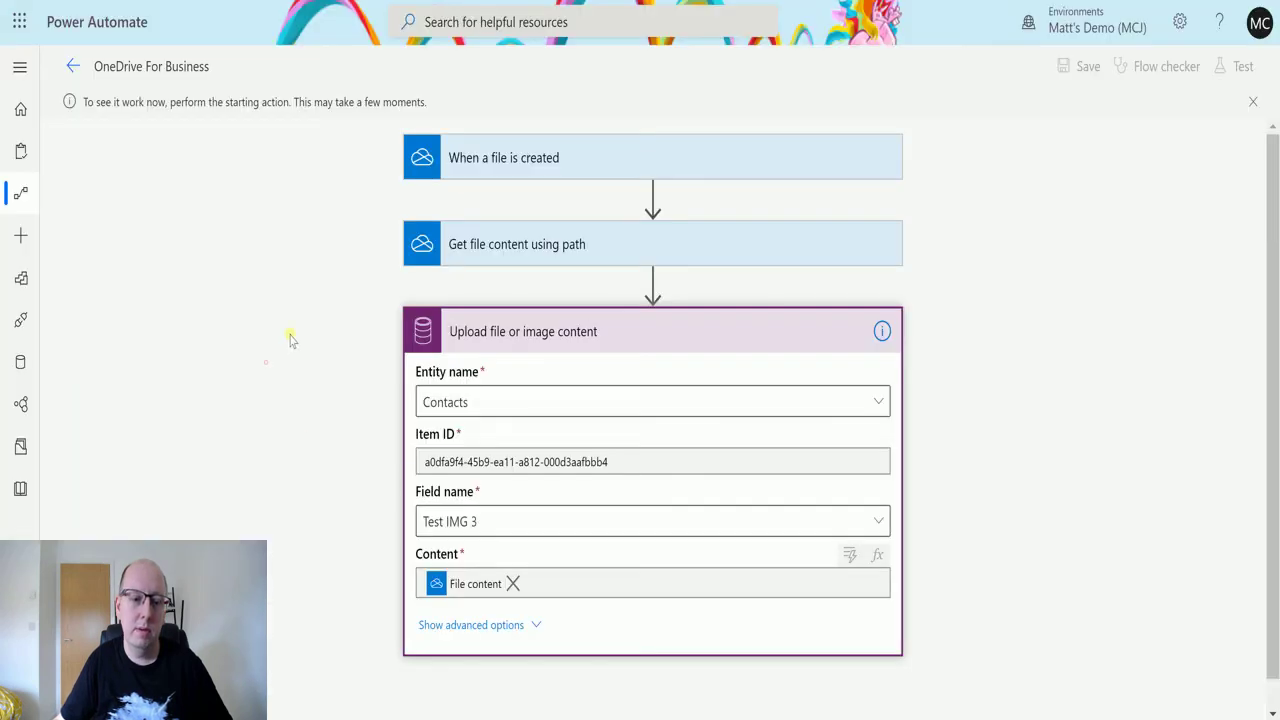
{"action": "left_click", "coordinate": [290, 340]}
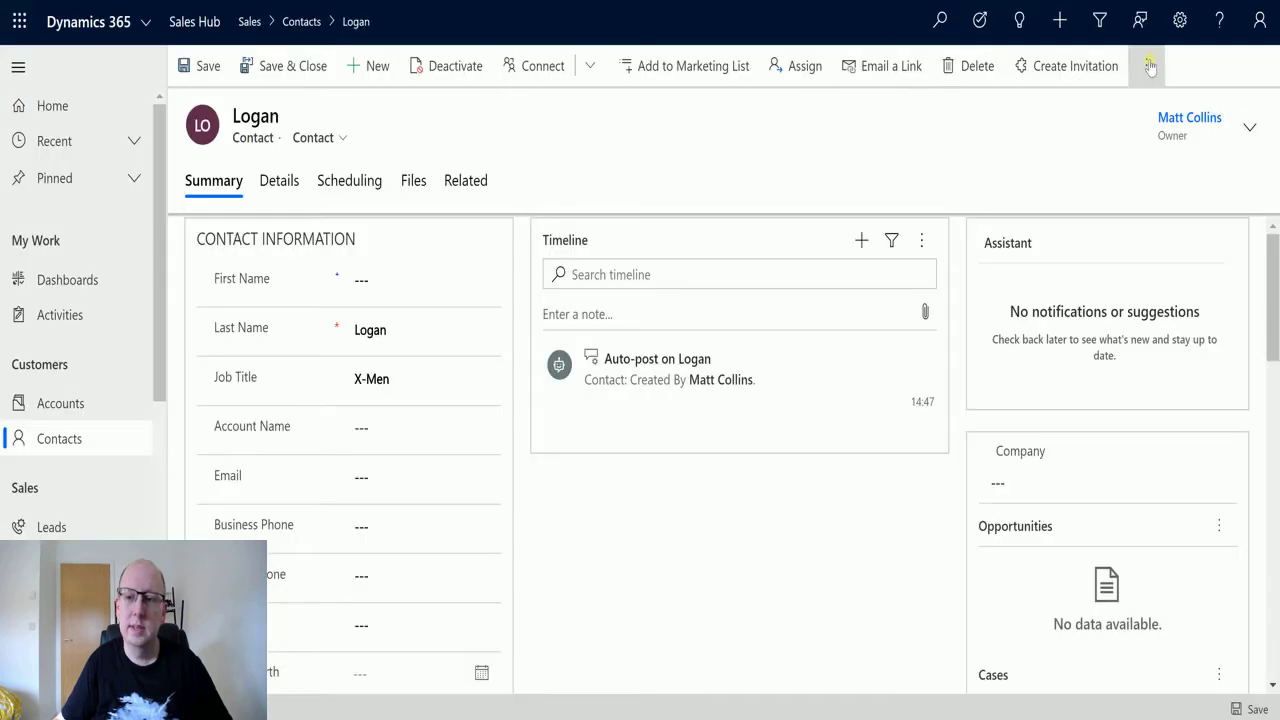
{"action": "left_click", "coordinate": [1146, 66]}
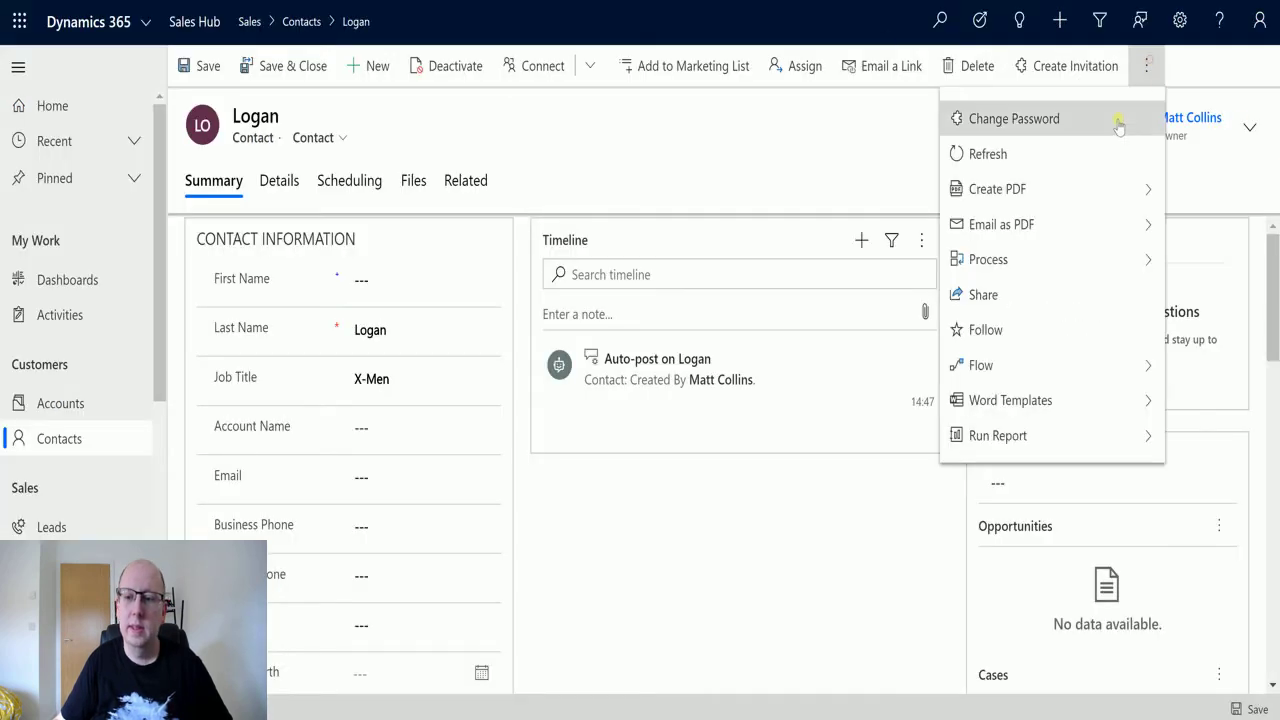
{"action": "left_click", "coordinate": [1068, 153]}
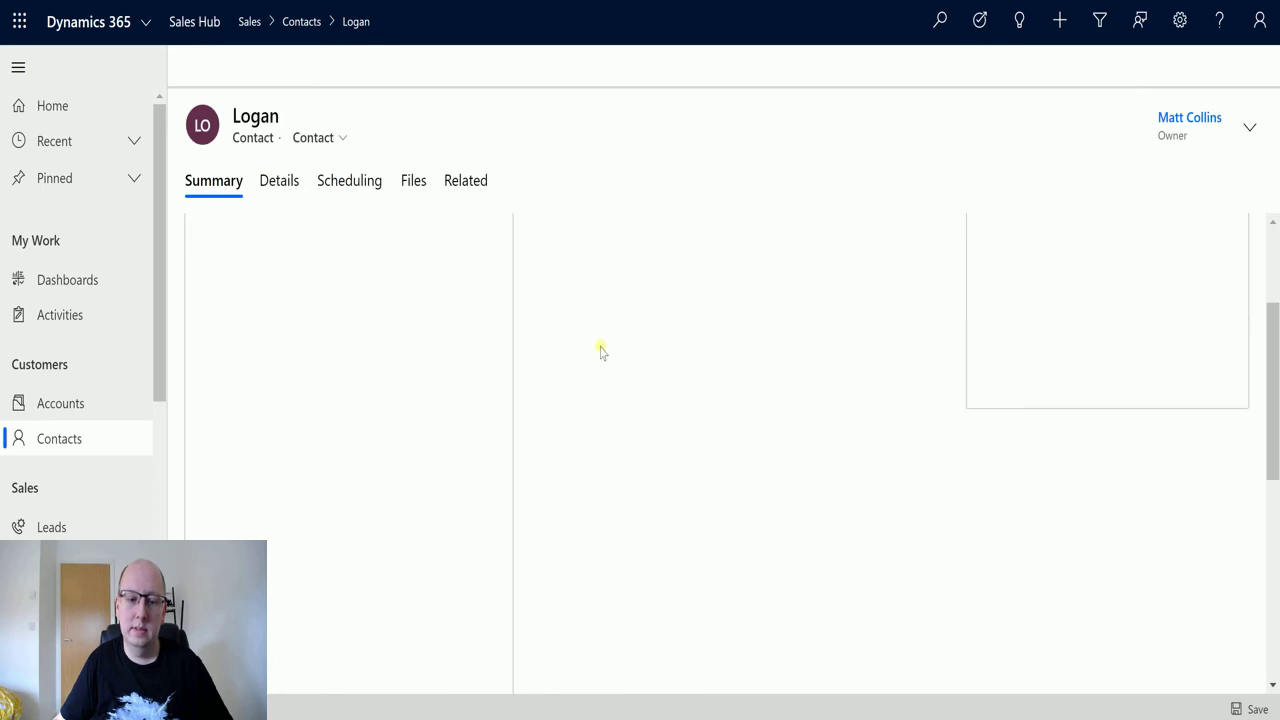
{"action": "scroll", "coordinate": [700, 330], "scroll_direction": "down", "scroll_amount": 3}
{"action": "scroll", "coordinate": [720, 320], "scroll_direction": "down", "scroll_amount": 4}
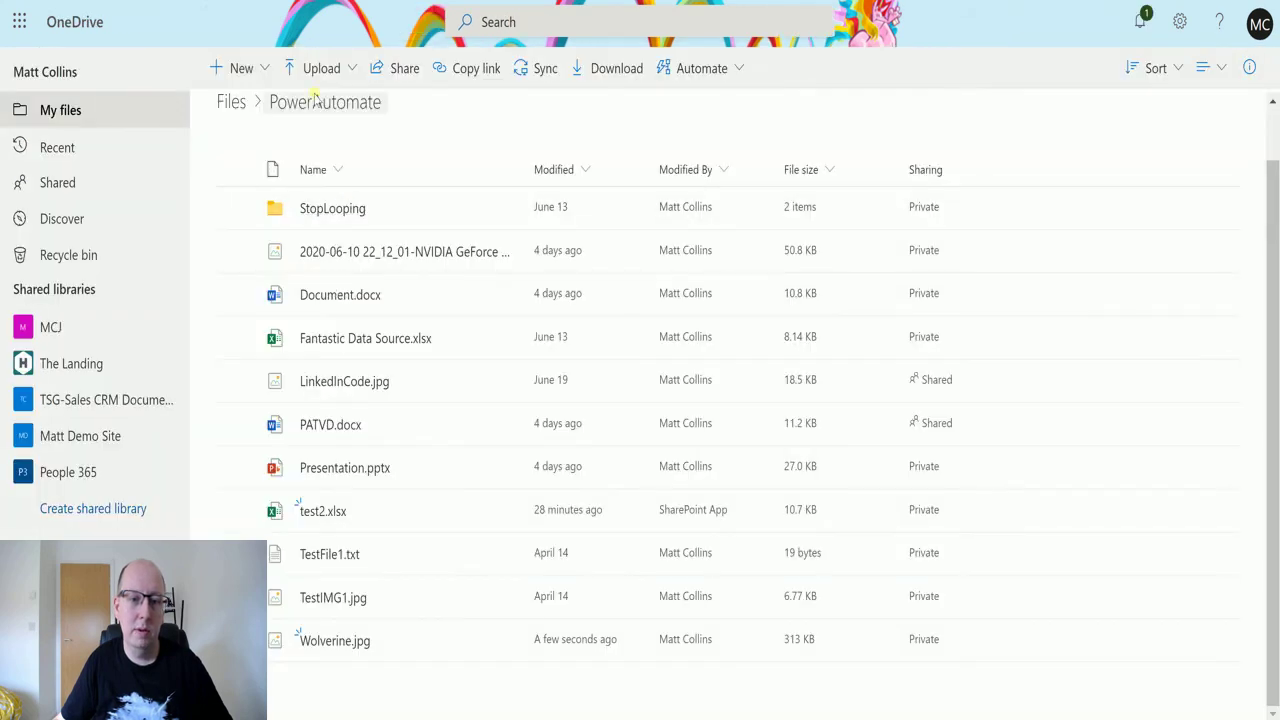
Upload quokka.png from the Desktop into the PowerAutomate folder and return to the flow
{"action": "left_click", "coordinate": [264, 72]}
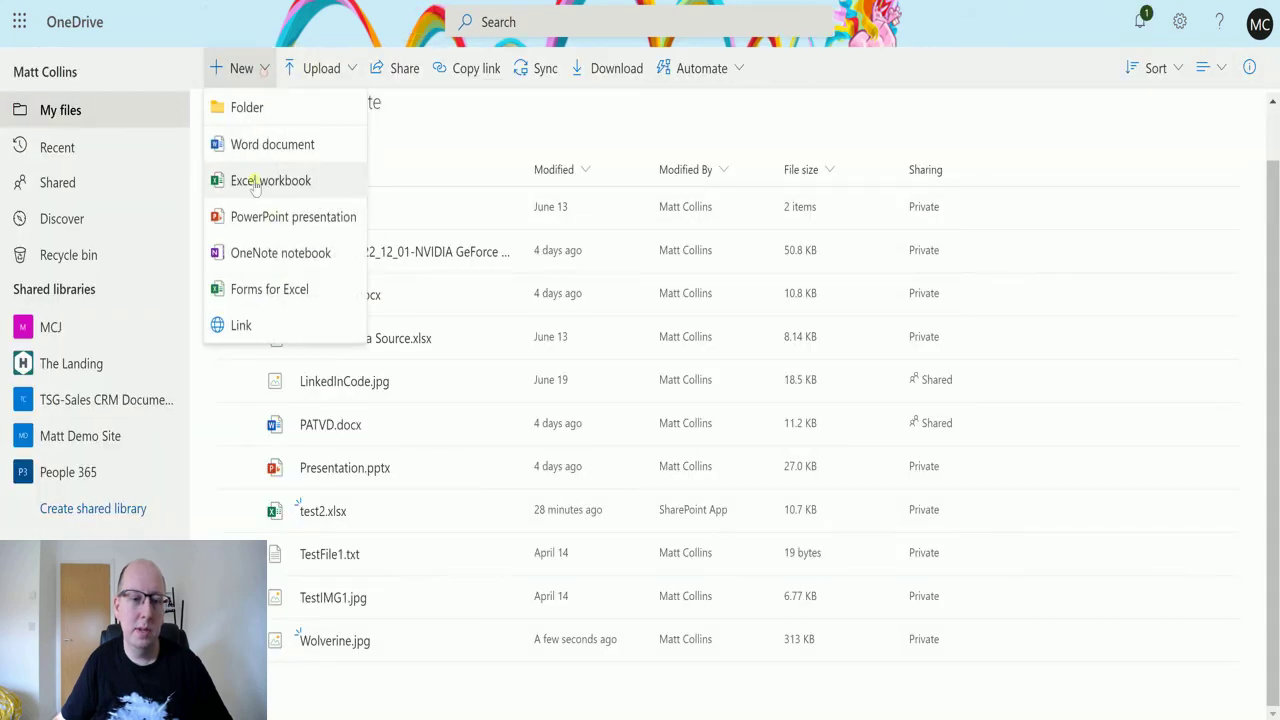
{"action": "left_click", "coordinate": [350, 66]}
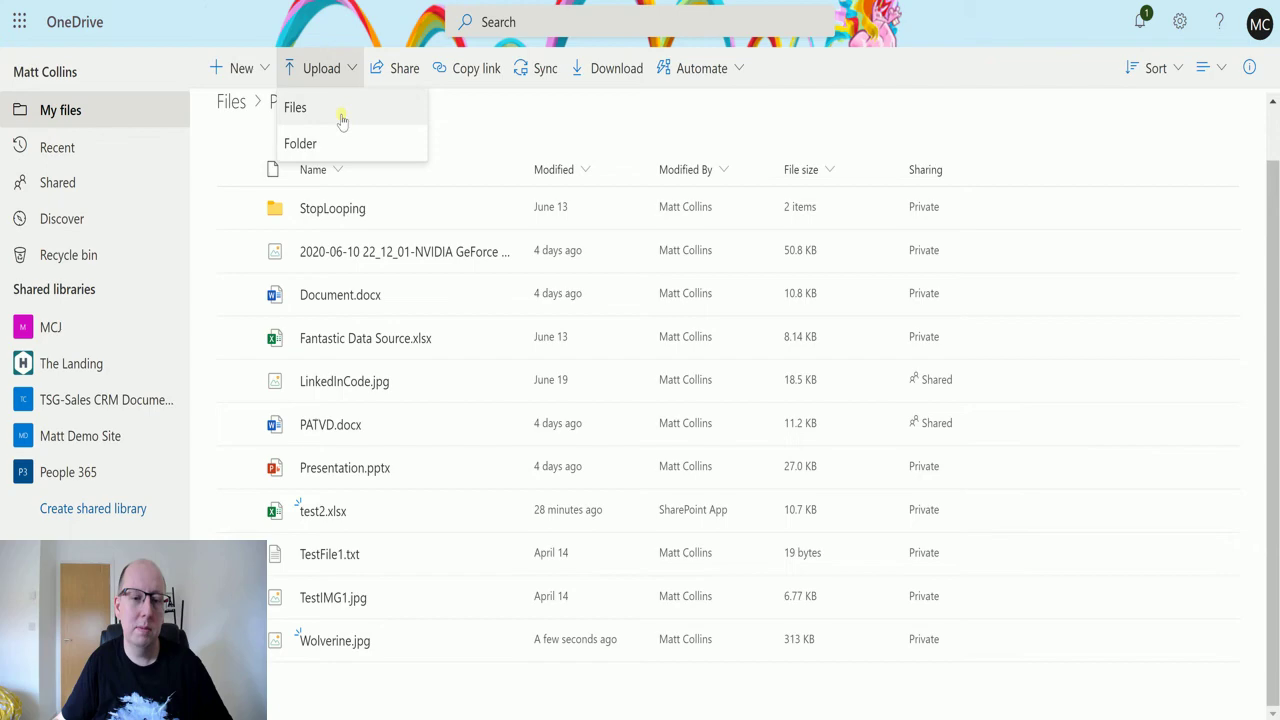
{"action": "left_click", "coordinate": [340, 121]}
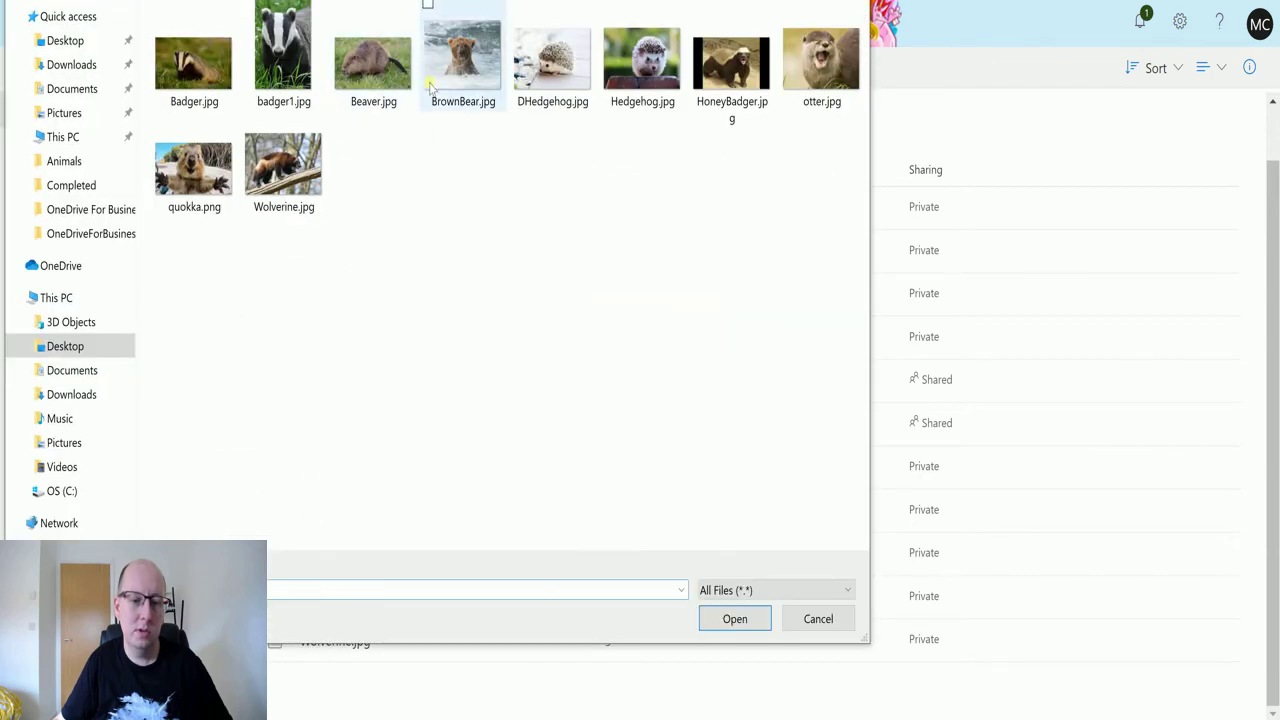
{"action": "left_click", "coordinate": [203, 175]}
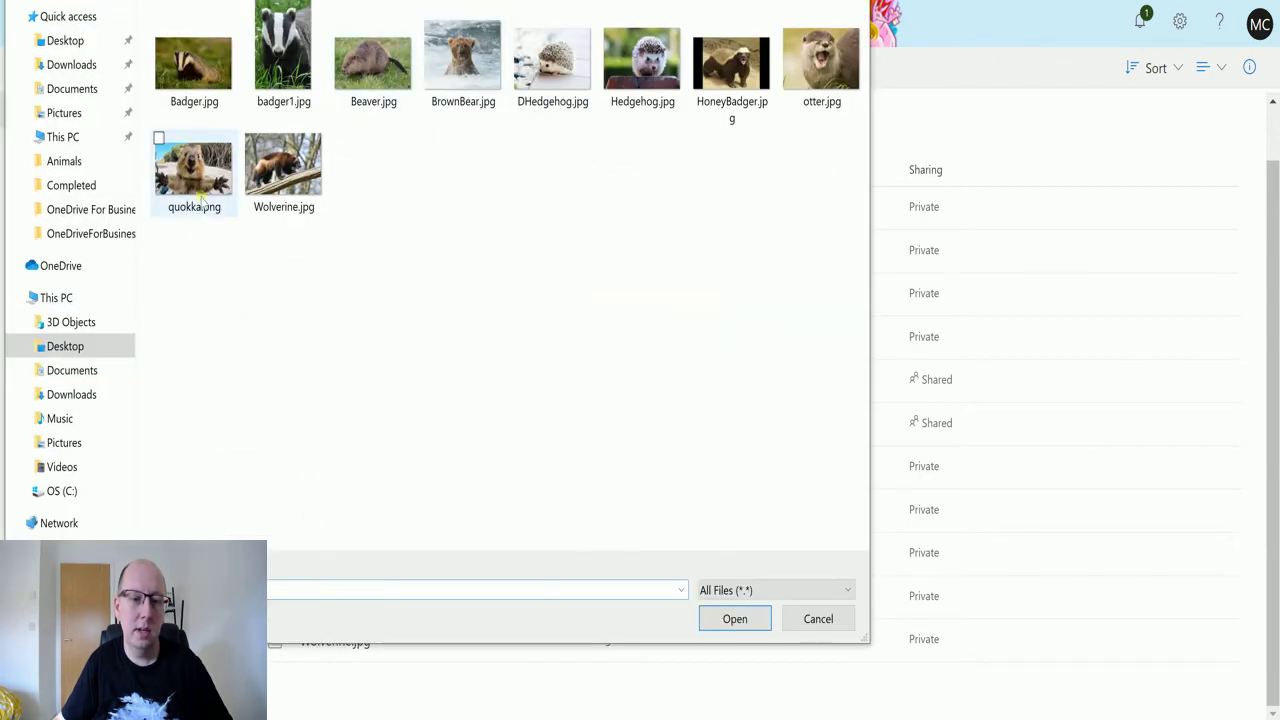
{"action": "left_click", "coordinate": [750, 621]}
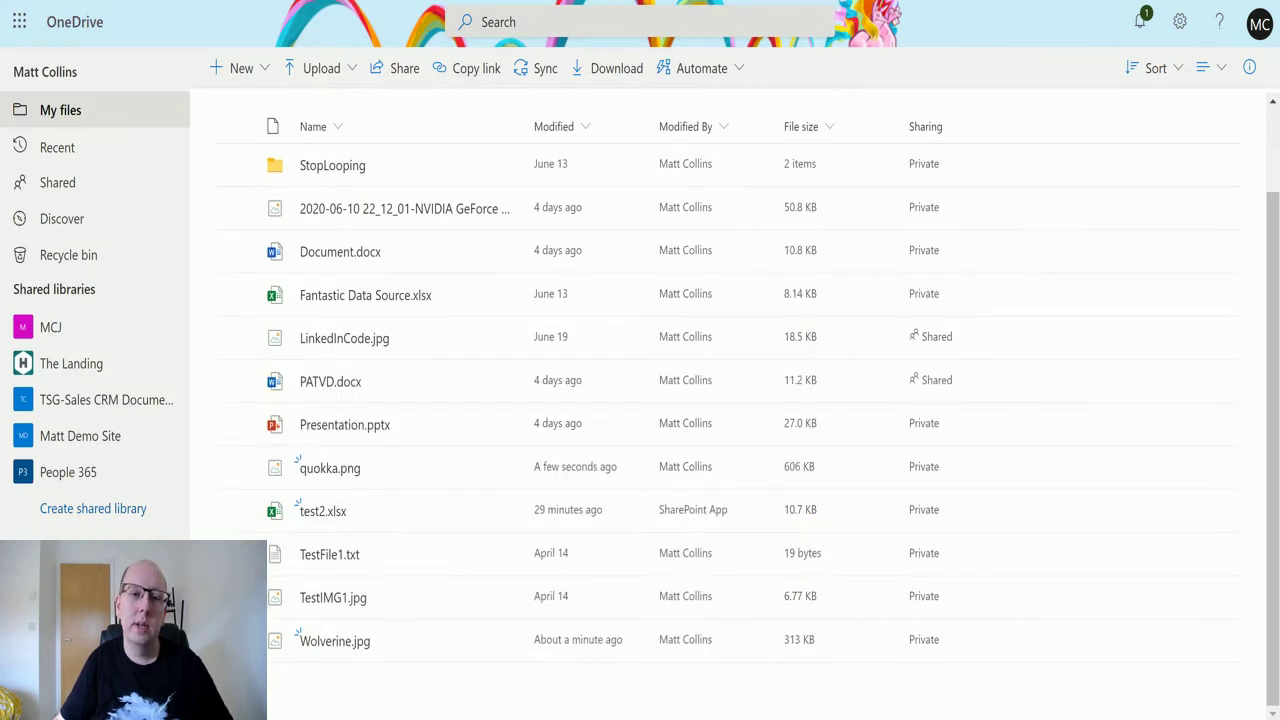
{"action": "key", "text": "ctrl+Tab"}
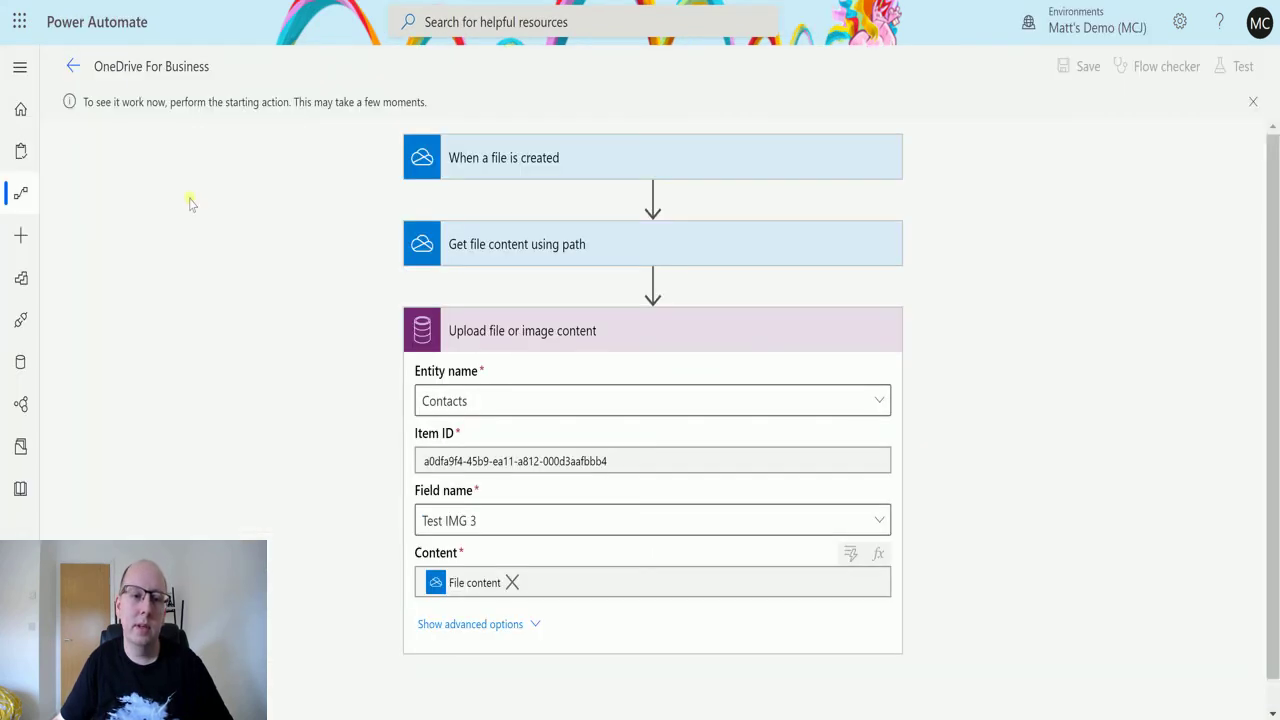
Open the latest Succeeded run from the flow's 28-day run history
{"action": "left_click", "coordinate": [70, 67]}
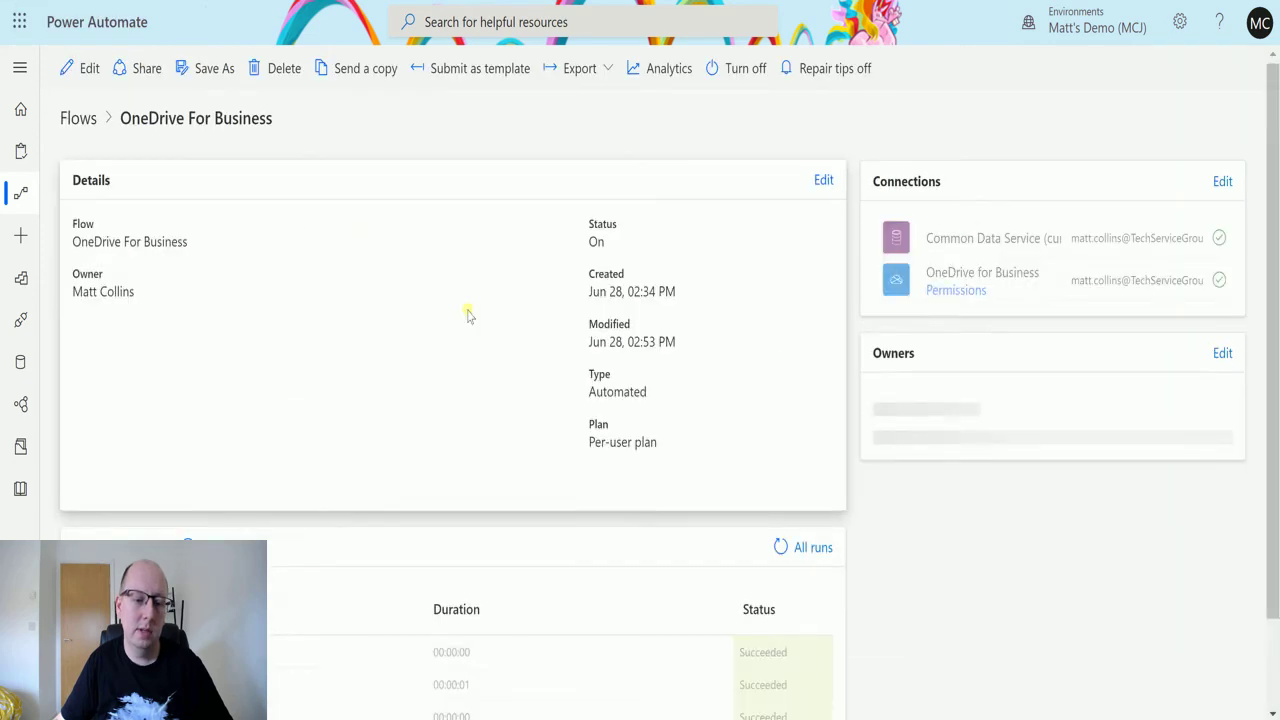
{"action": "scroll", "coordinate": [490, 333], "scroll_direction": "down", "scroll_amount": 1}
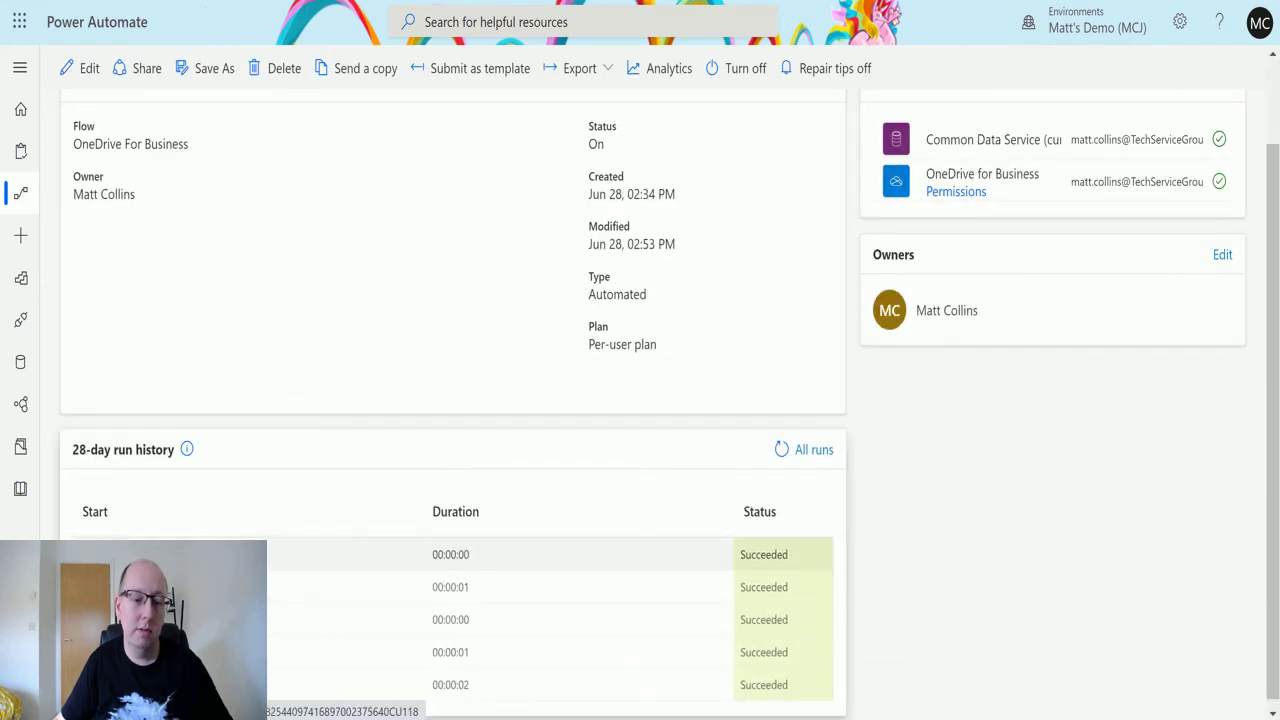
{"action": "left_click", "coordinate": [150, 587]}
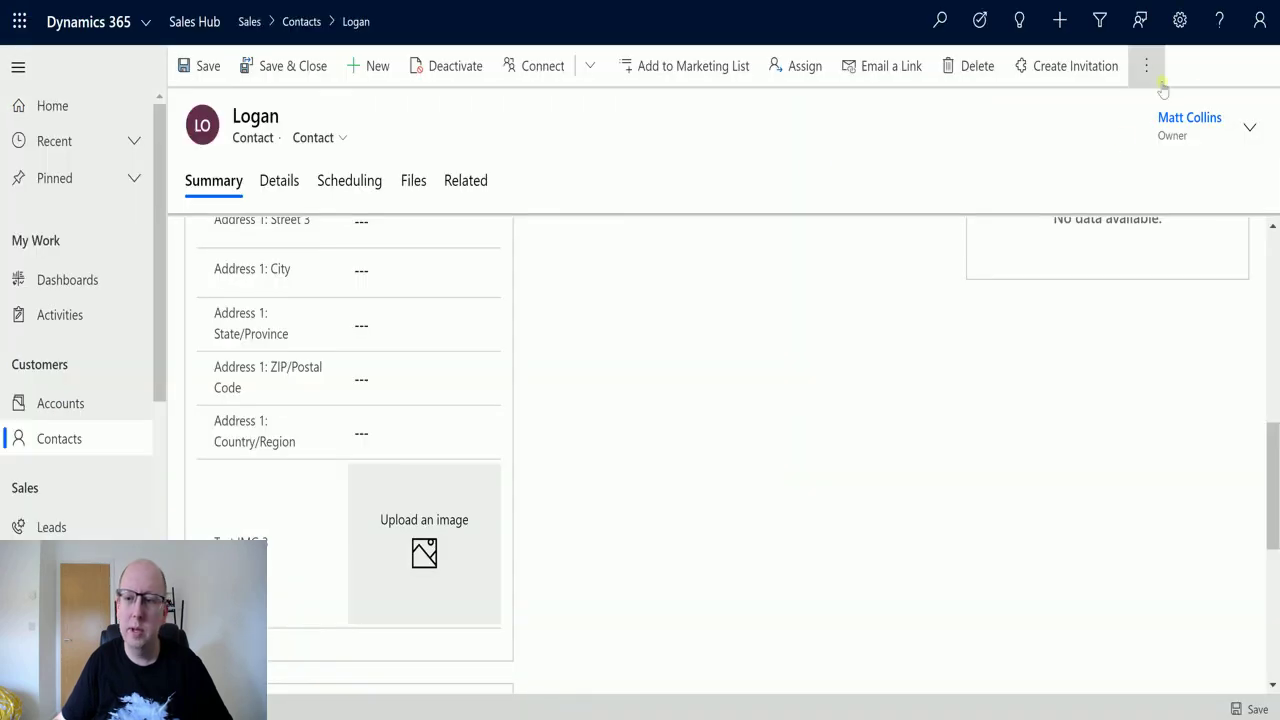
Refresh the contact and scroll down to see the quokka image in Test IMG 3
{"action": "left_click", "coordinate": [1146, 66]}
{"action": "left_click", "coordinate": [1017, 155]}
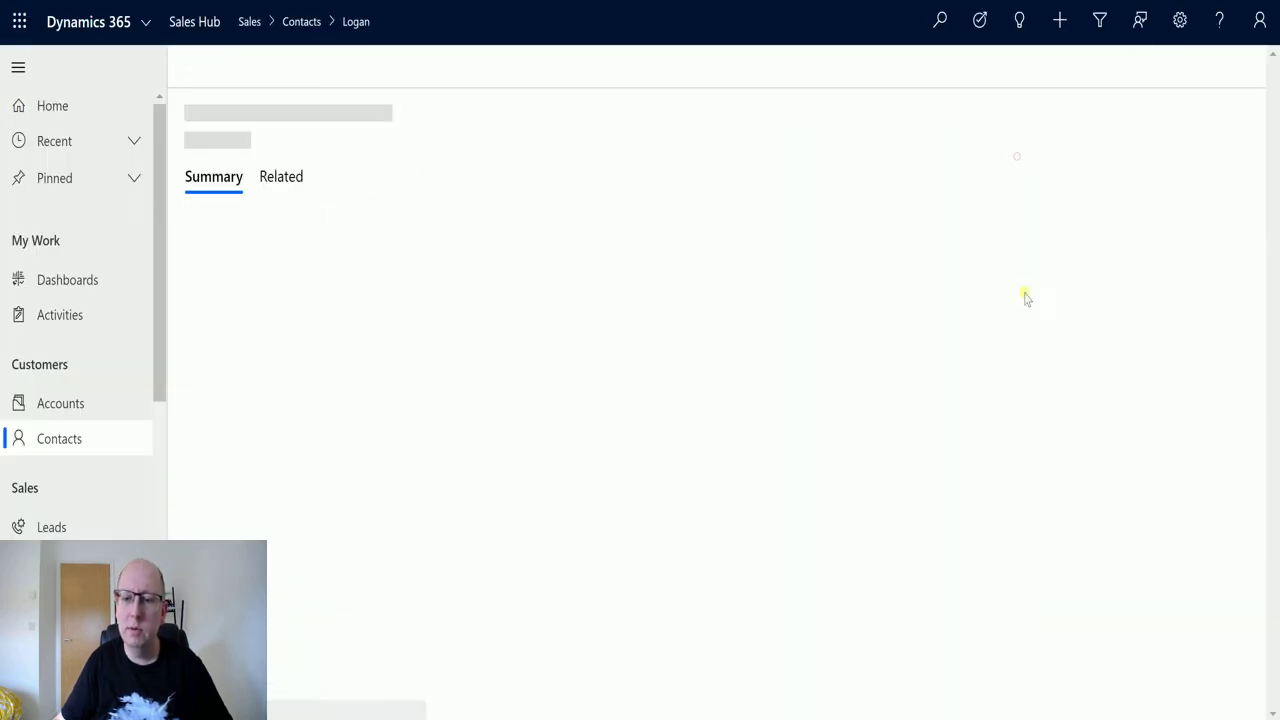
{"action": "scroll", "coordinate": [700, 249], "scroll_direction": "down", "scroll_amount": 10}
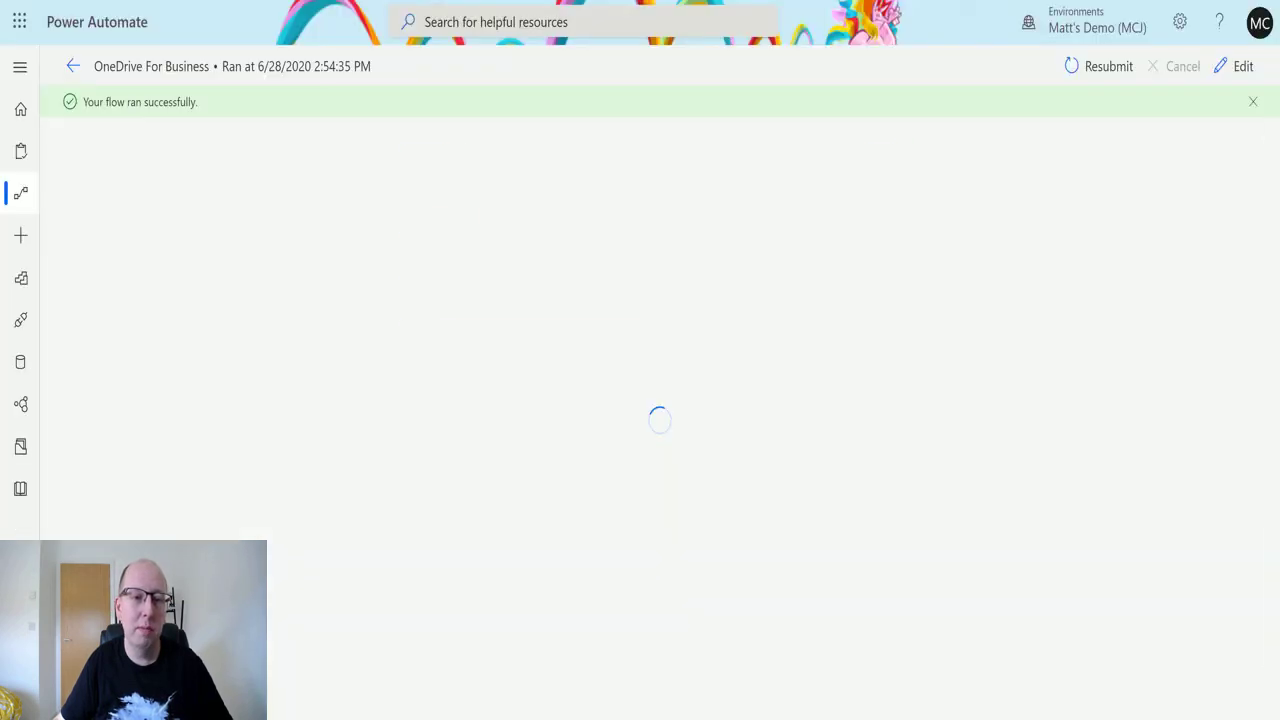
Expand the run's Get file content using path step and review its File Path input and output
{"action": "left_click", "coordinate": [706, 250]}
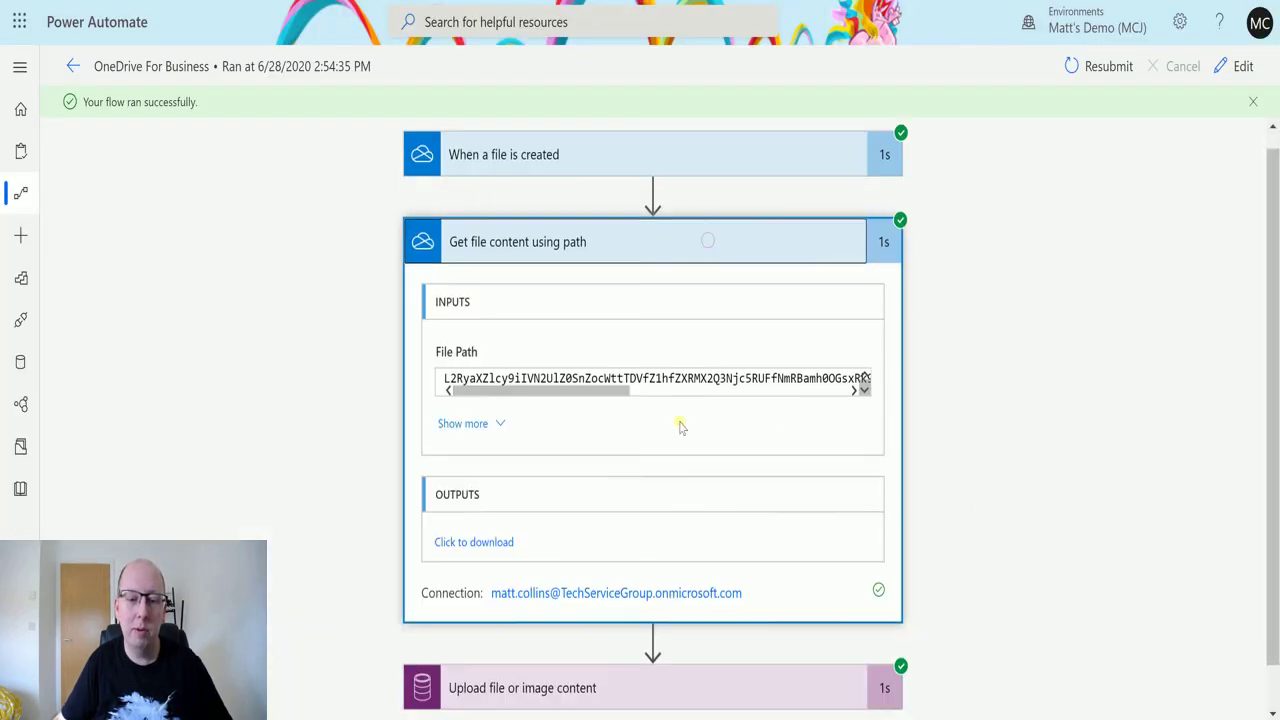
{"action": "scroll", "coordinate": [640, 400], "scroll_direction": "down", "scroll_amount": 1}
{"action": "scroll", "coordinate": [591, 356], "scroll_direction": "up", "scroll_amount": 1}
{"action": "left_click_drag", "start_coordinate": [508, 410], "coordinate": [478, 375]}
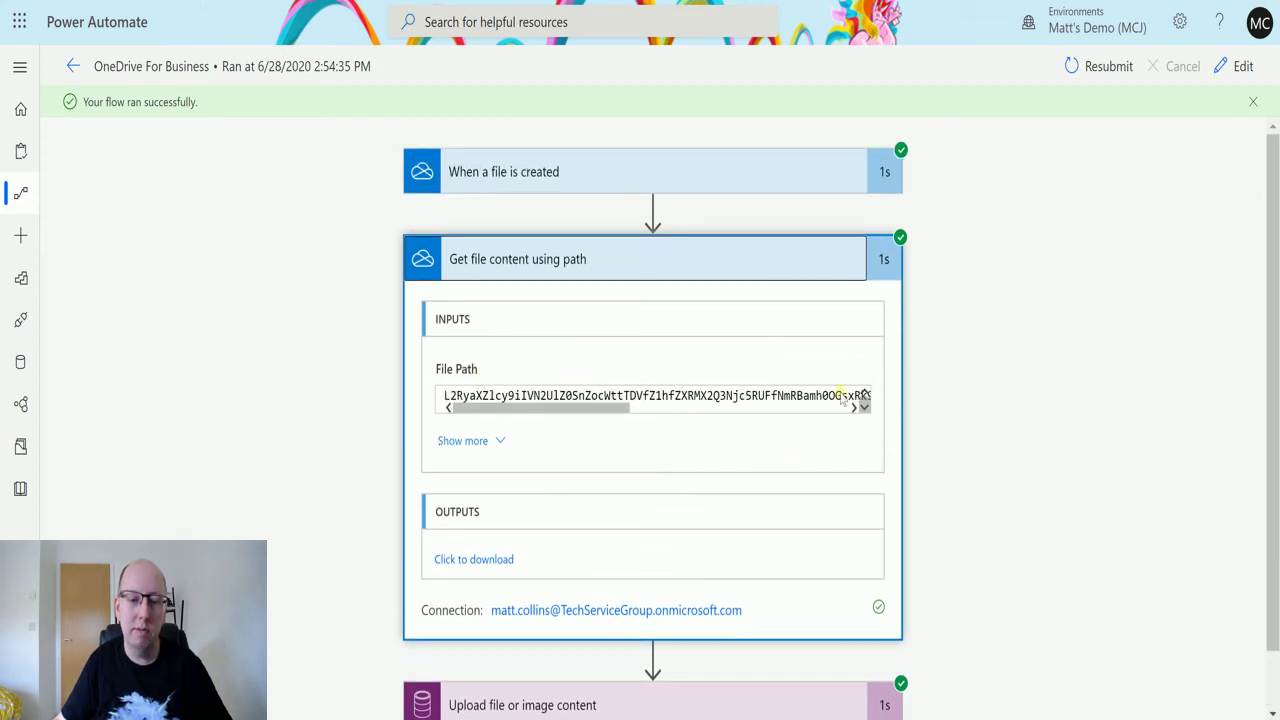